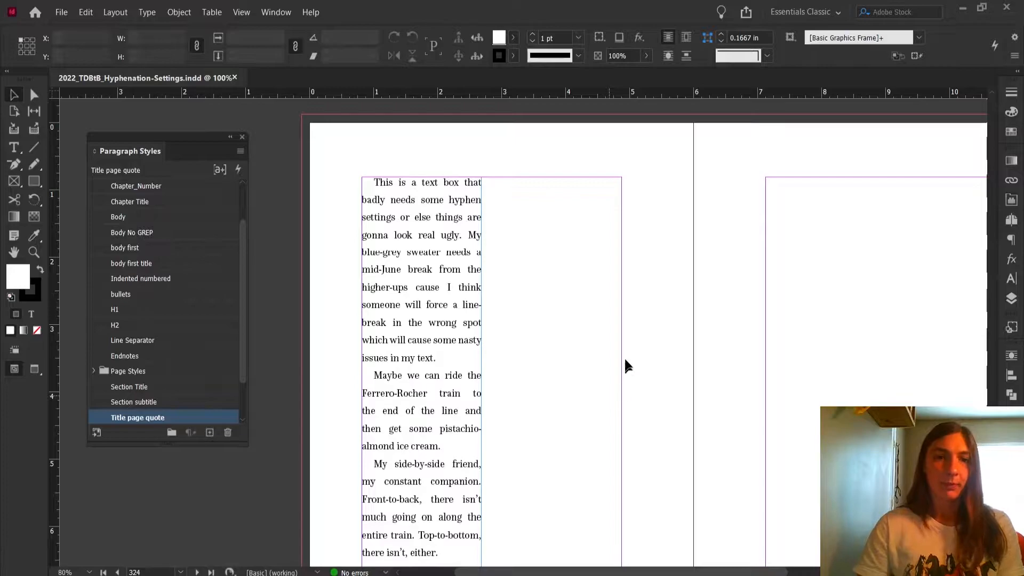
# Examine the spacing problems in the narrow justified text frame.
pyautogui.scroll(-4, 455, 250)
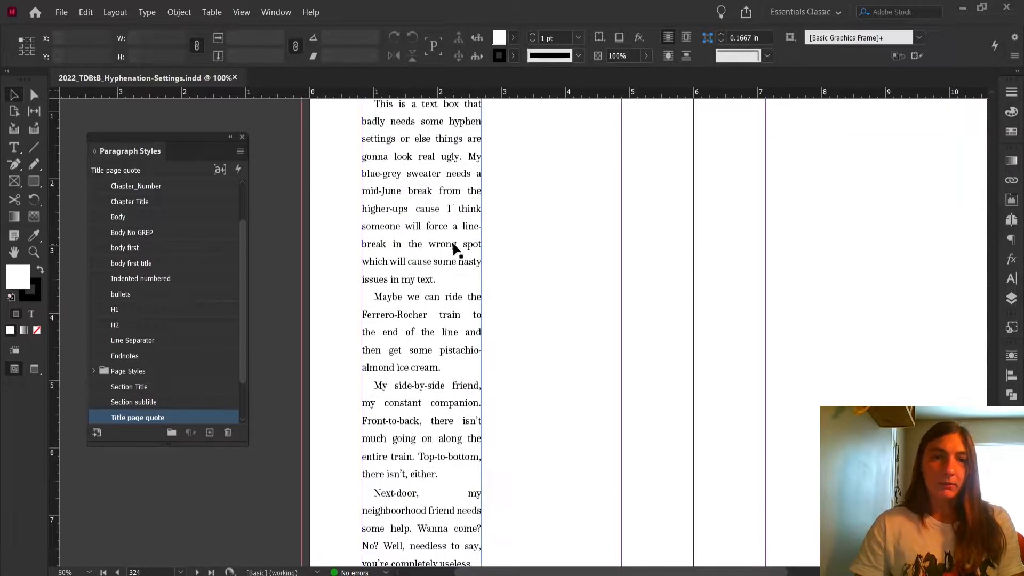
pyautogui.scroll(5, 455, 250)
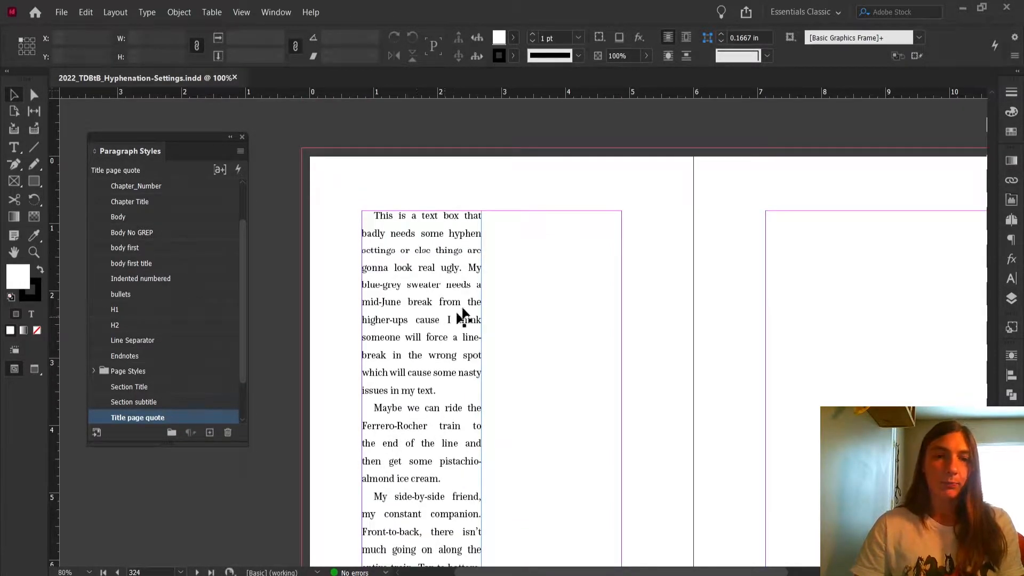
pyautogui.scroll(-3, 453, 322)
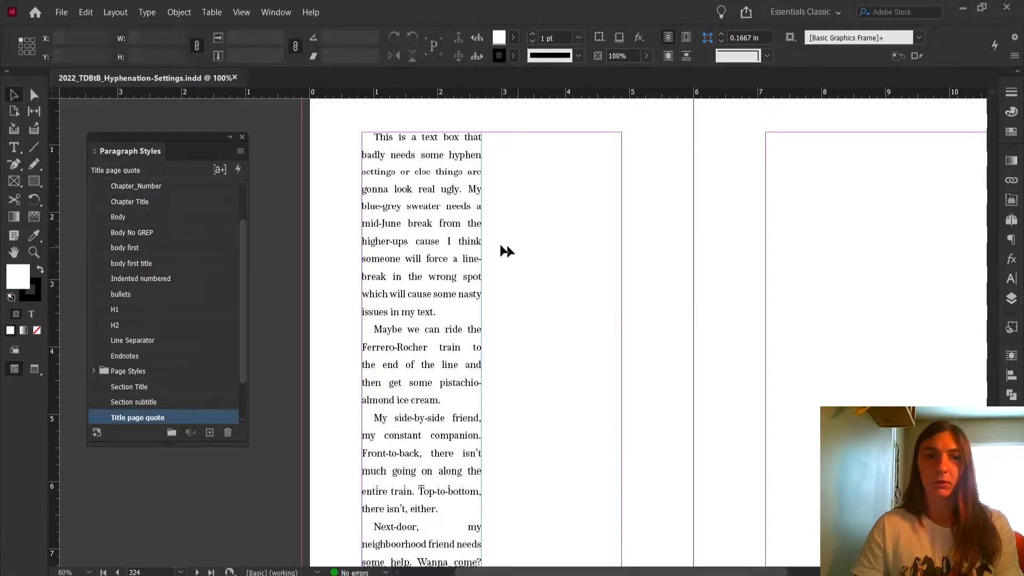
pyautogui.keyDown('alt'); pyautogui.scroll(1, 408, 248); pyautogui.keyUp('alt')
pyautogui.scroll(-1, 424, 252)
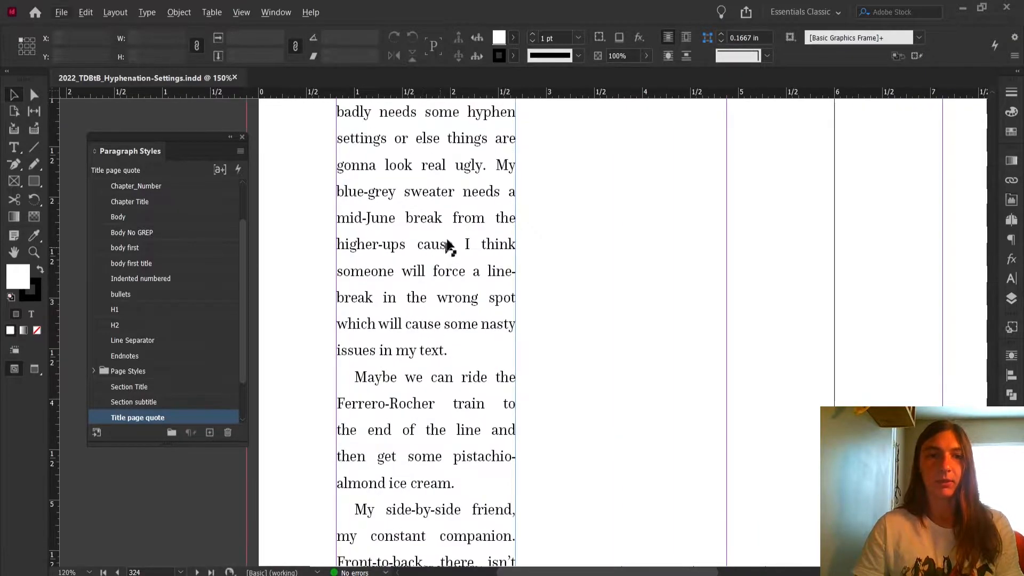
pyautogui.keyDown('alt'); pyautogui.scroll(1, 486, 307); pyautogui.keyUp('alt')
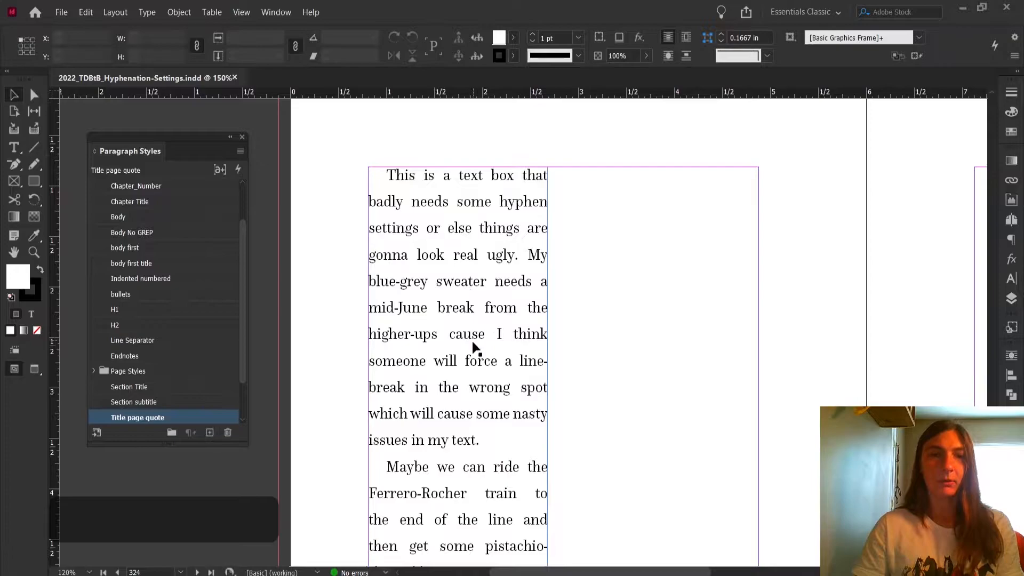
pyautogui.scroll(-4, 483, 354)
pyautogui.hscroll(-1, 512, 373)
pyautogui.scroll(1, 509, 392)
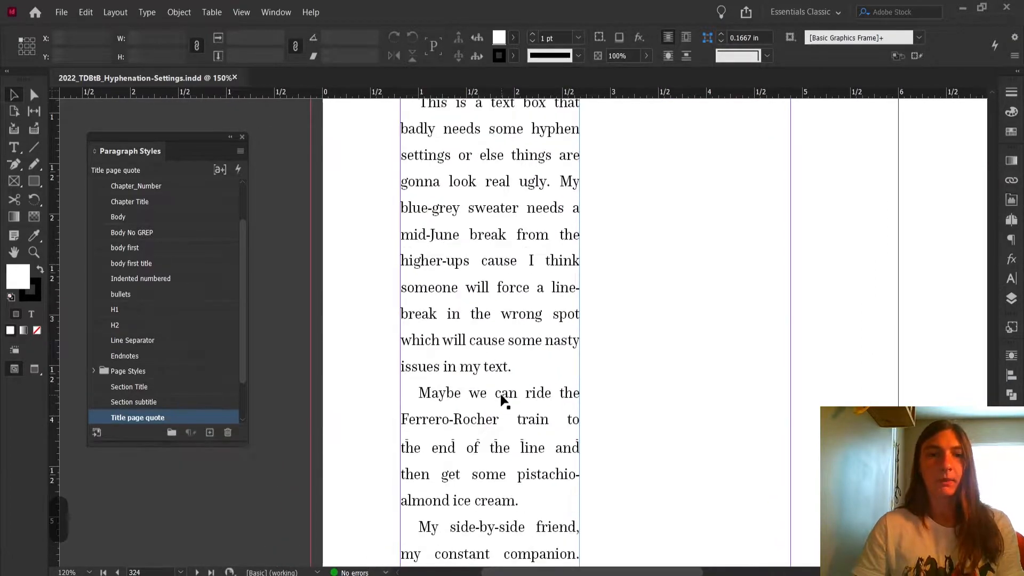
pyautogui.keyDown('alt'); pyautogui.scroll(-1, 503, 395); pyautogui.keyUp('alt')
# Try widening the text frame to about 4.06 in, and undo the resize.
pyautogui.click(512, 393)
pyautogui.scroll(-3, 613, 425)
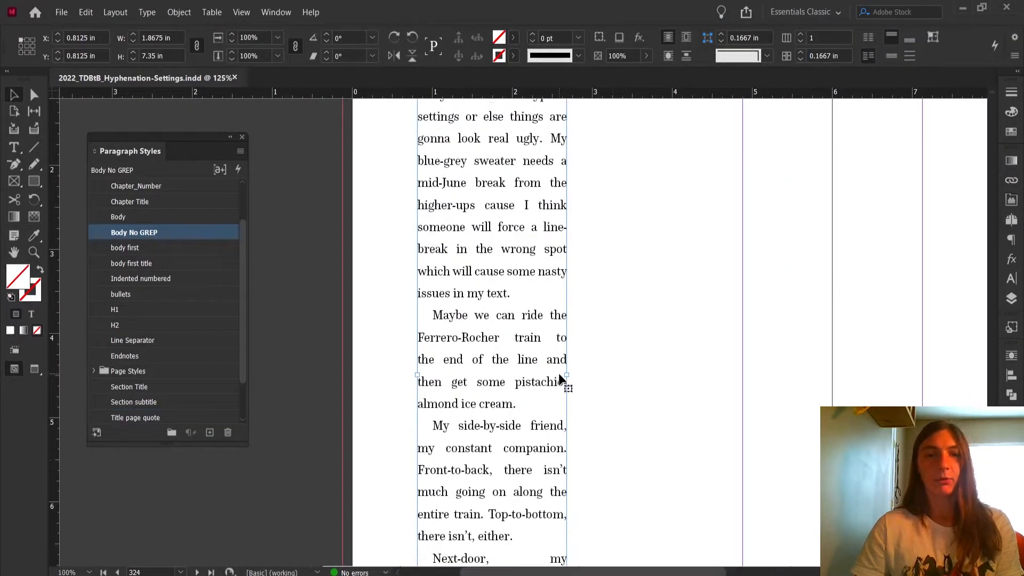
pyautogui.moveTo(566, 375); pyautogui.dragTo(741, 377)
pyautogui.scroll(5, 747, 382)
pyautogui.scroll(-5, 747, 392)
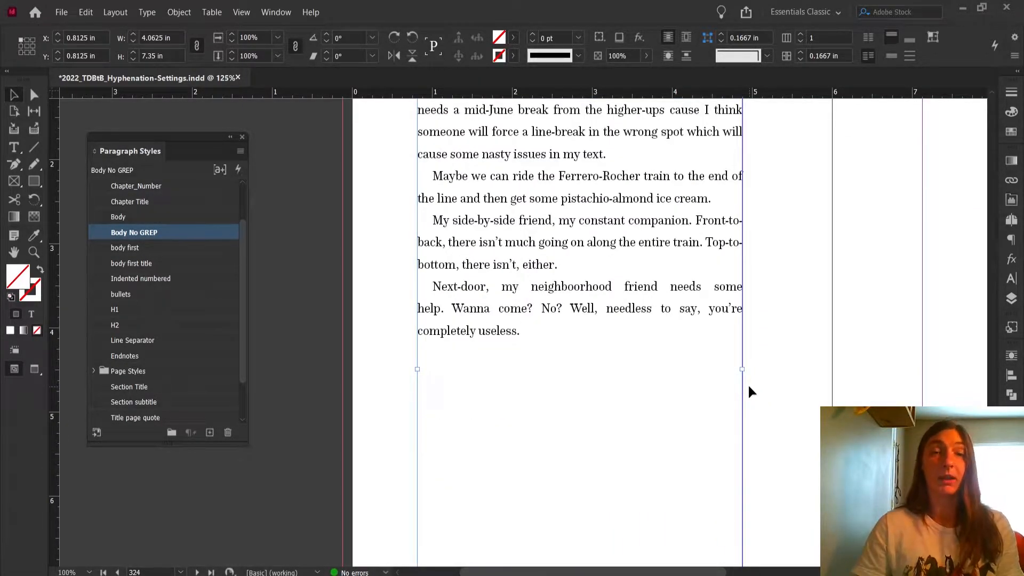
pyautogui.hotkey('ctrl', 'z')
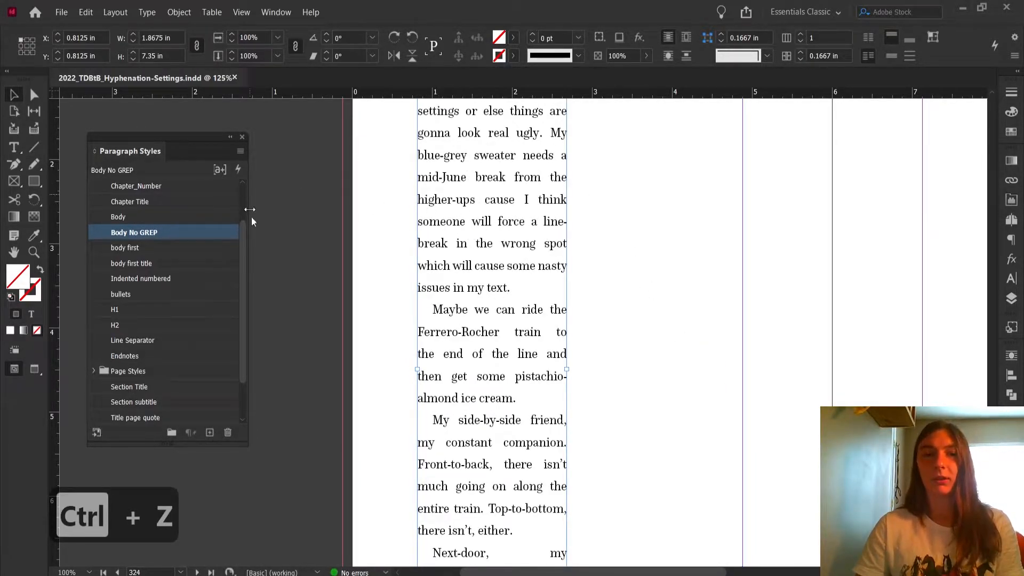
# Inspect the wide word spaces in the justified lines of the second paragraph.
pyautogui.scroll(4, 507, 419)
pyautogui.scroll(-8, 508, 416)
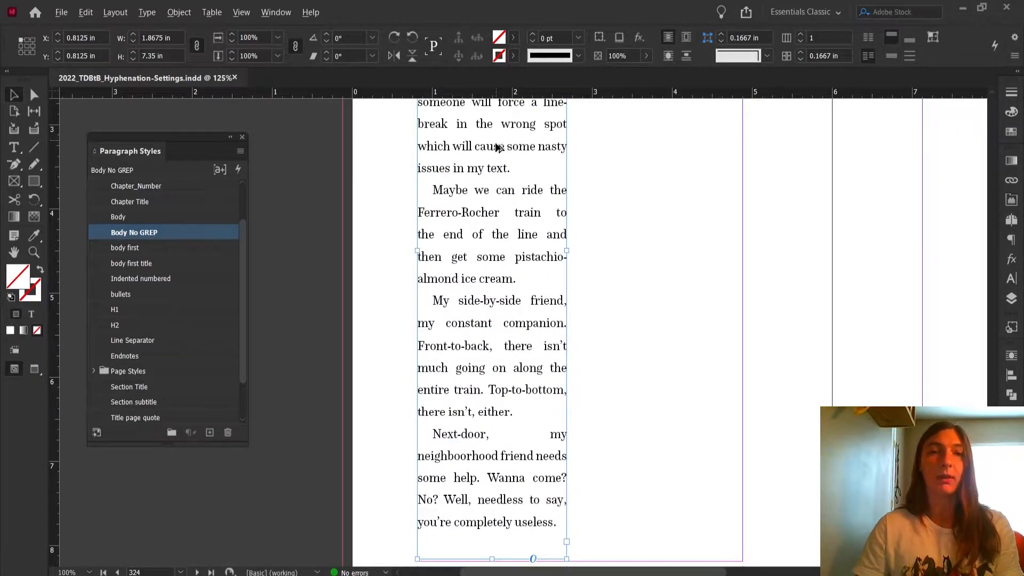
pyautogui.scroll(3, 502, 146)
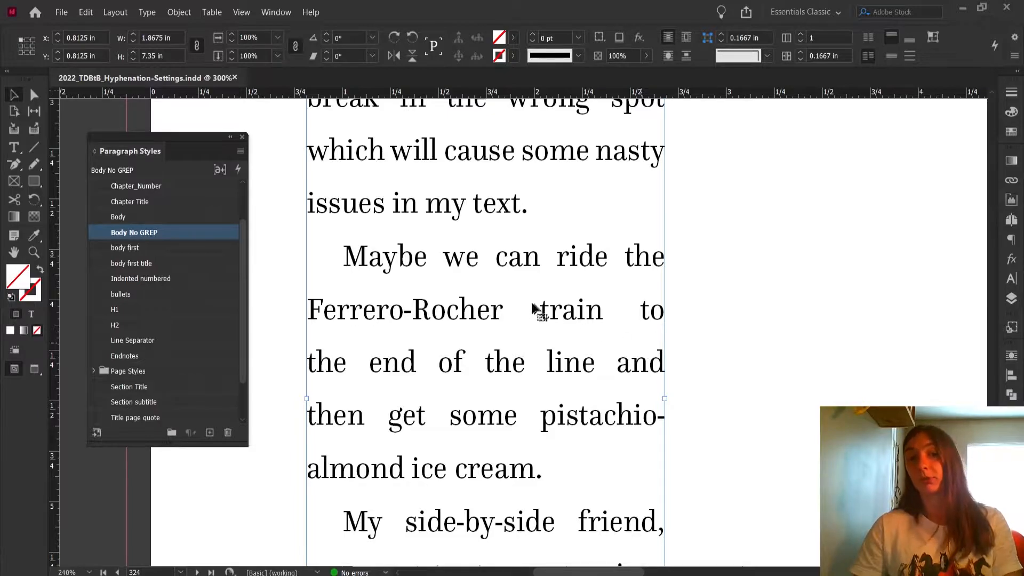
pyautogui.doubleClick(507, 308)
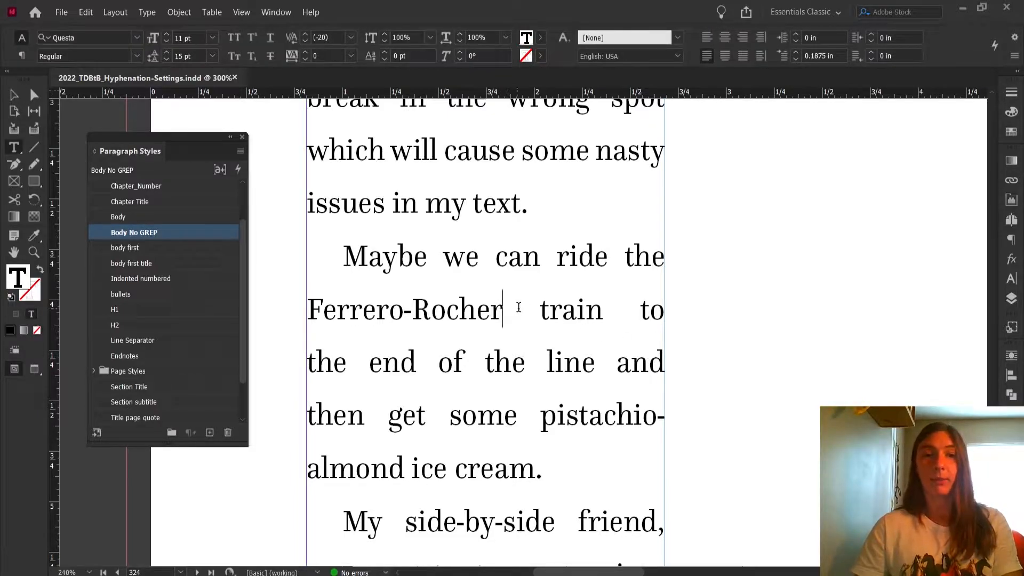
pyautogui.doubleClick(516, 308)
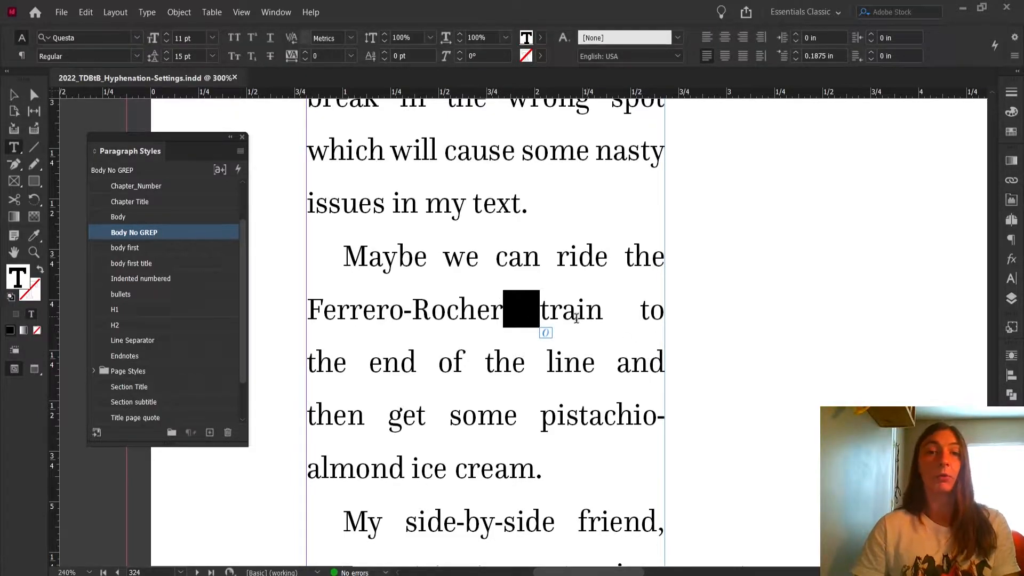
pyautogui.click(604, 311)
pyautogui.doubleClick(621, 309)
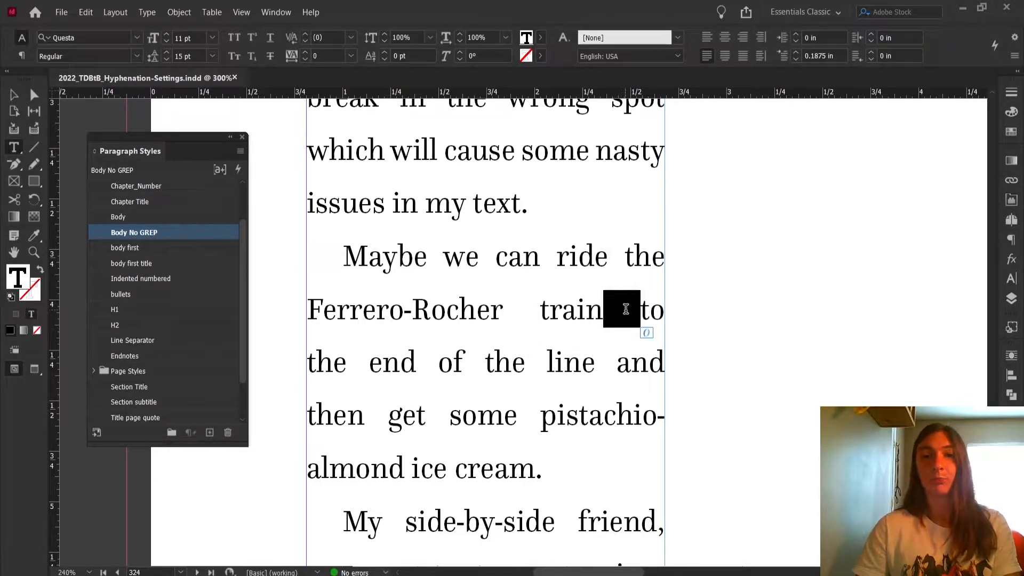
pyautogui.click(544, 255)
pyautogui.doubleClick(544, 256)
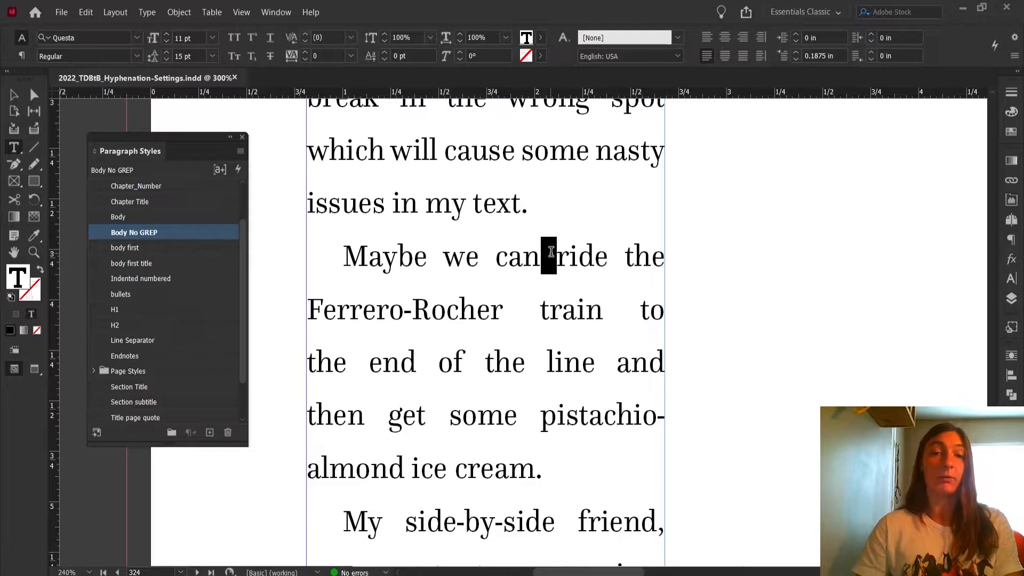
pyautogui.doubleClick(503, 308)
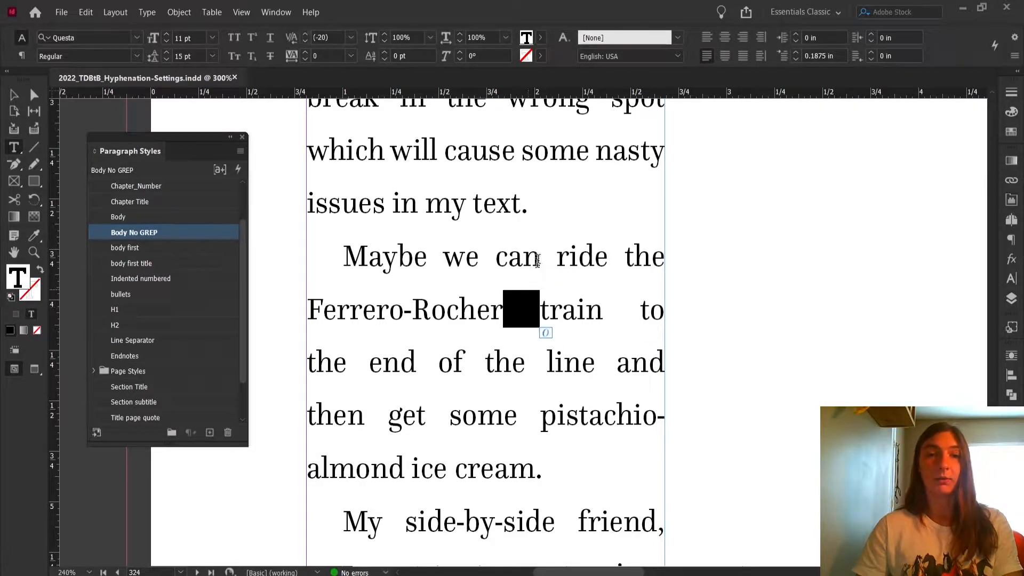
pyautogui.click(514, 156)
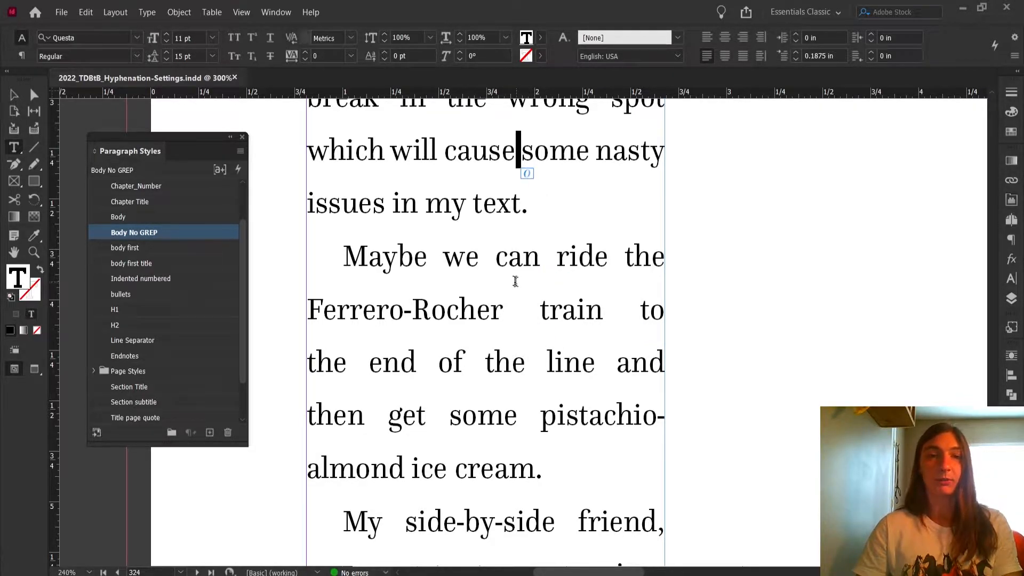
pyautogui.doubleClick(504, 296)
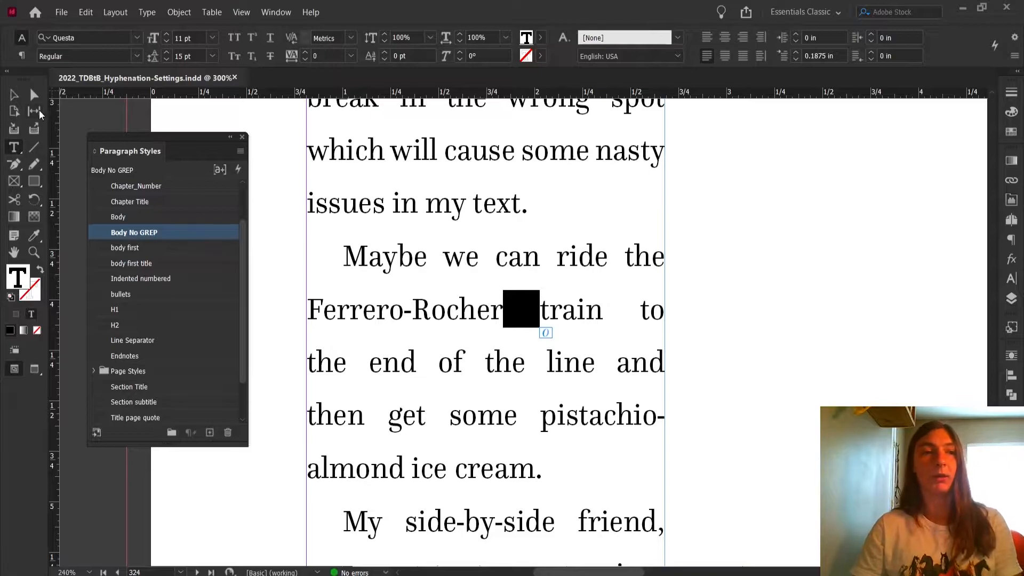
# Duplicate the text frame and place the copy beside the original.
pyautogui.click(14, 95)
pyautogui.click(775, 223)
pyautogui.scroll(-3, 775, 222)
pyautogui.scroll(1, 775, 223)
pyautogui.moveTo(795, 168); pyautogui.dragTo(649, 379)
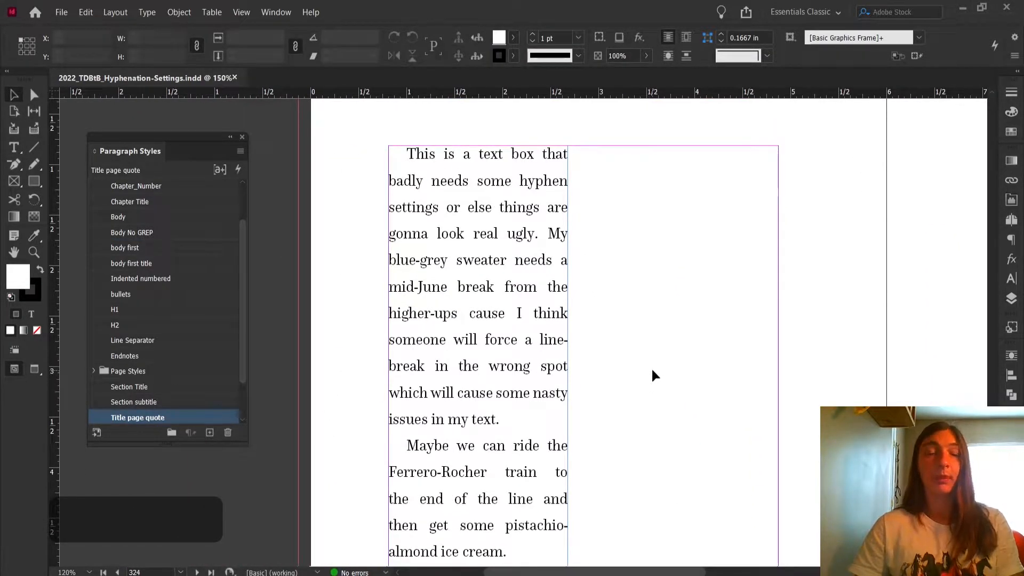
pyautogui.scroll(-2, 609, 350)
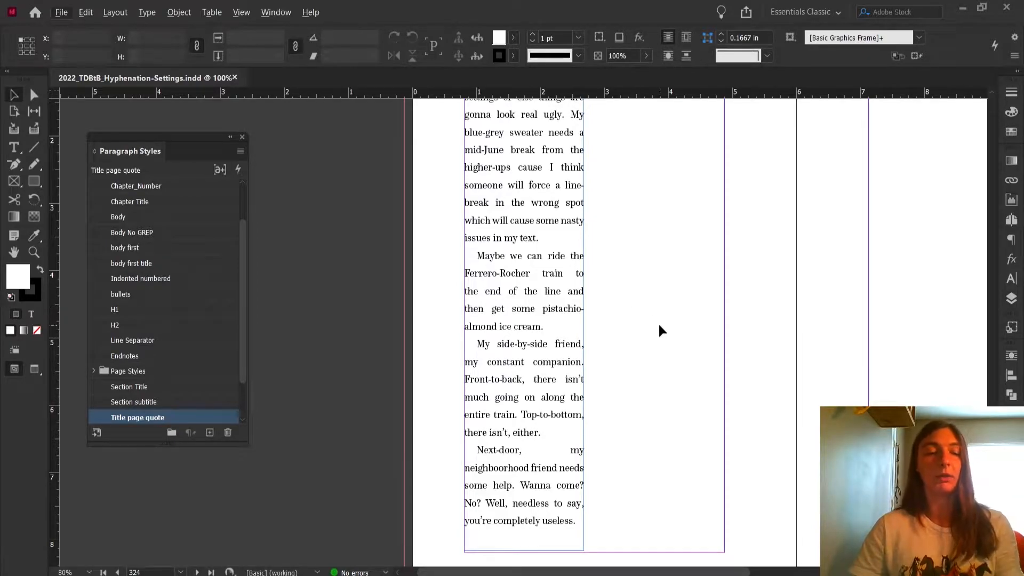
pyautogui.scroll(3, 644, 368)
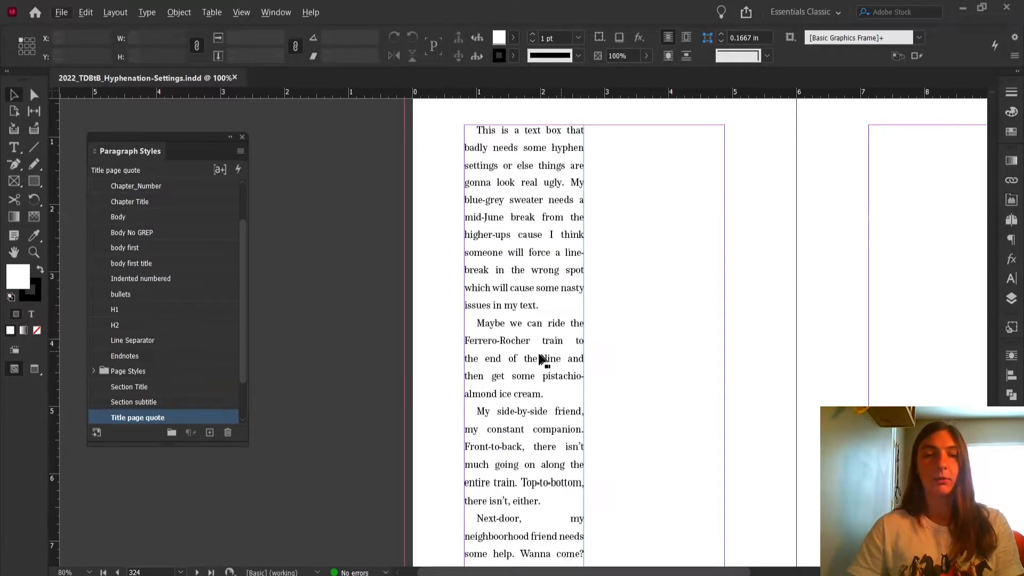
pyautogui.moveTo(520, 337); pyautogui.dragTo(656, 345)
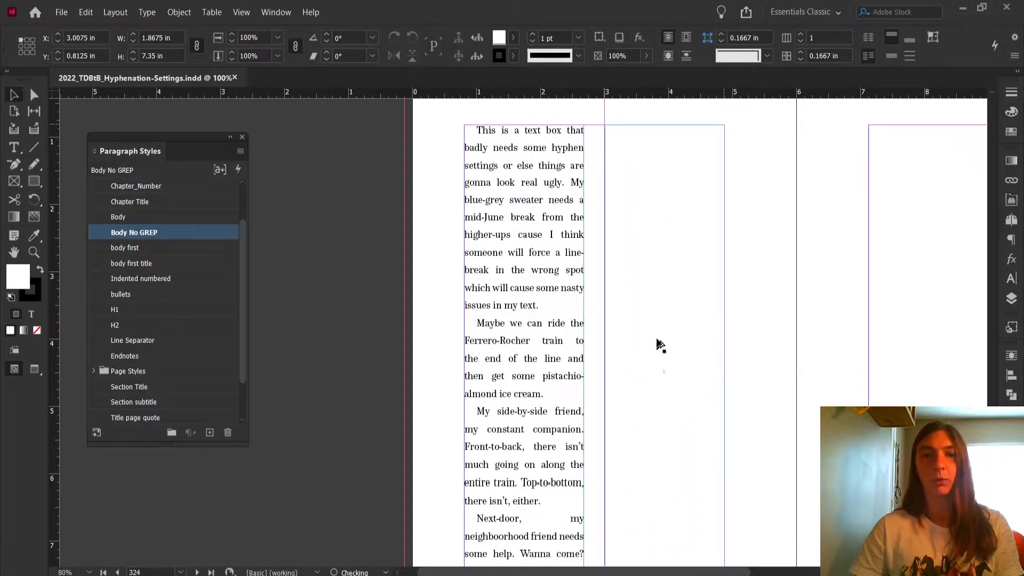
pyautogui.click(772, 315)
pyautogui.moveTo(803, 296); pyautogui.dragTo(714, 299)
pyautogui.click(649, 300)
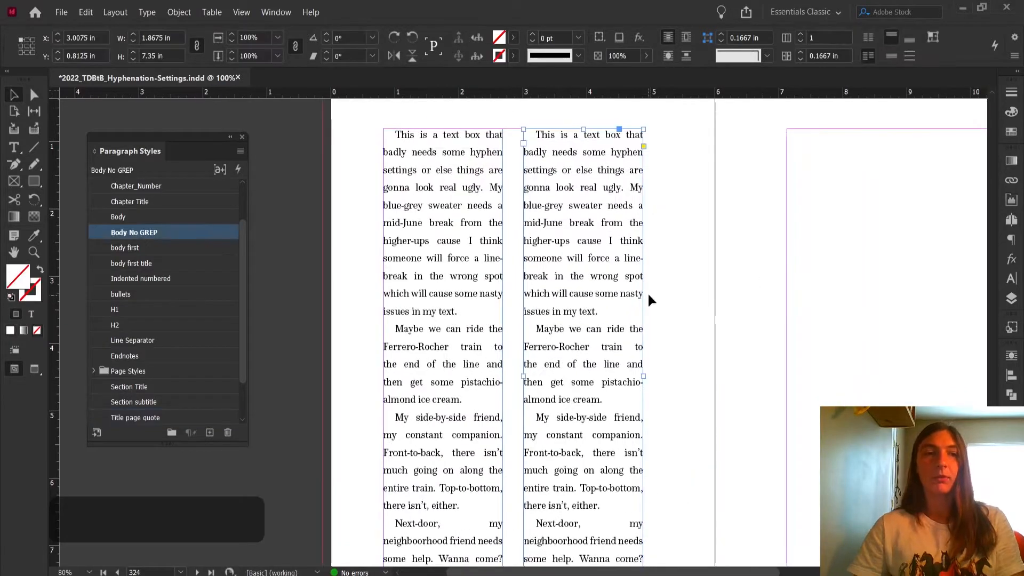
# Apply the Body paragraph style to all text in the duplicated frame.
pyautogui.doubleClick(583, 221)
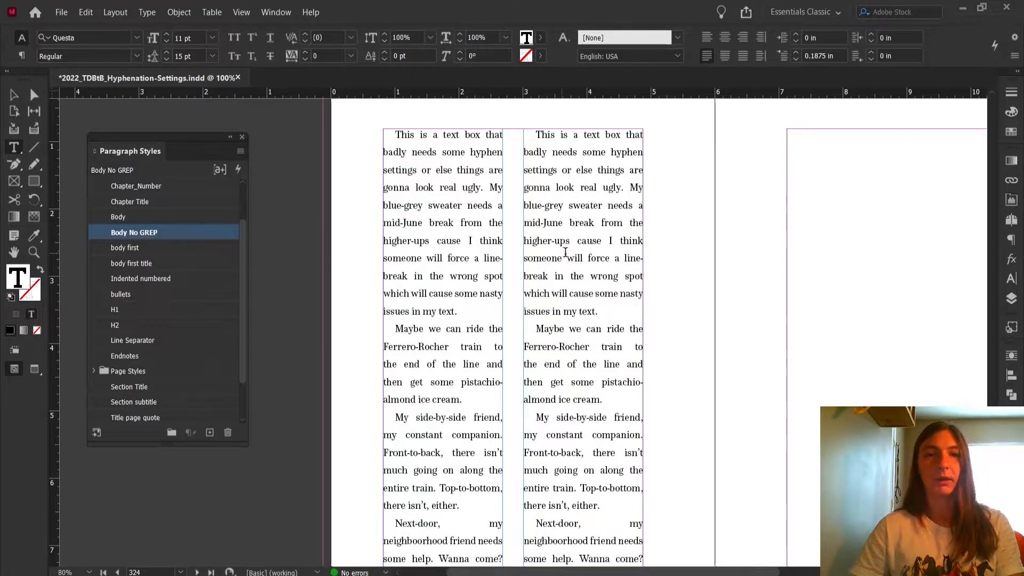
pyautogui.hotkey('ctrl', 'a')
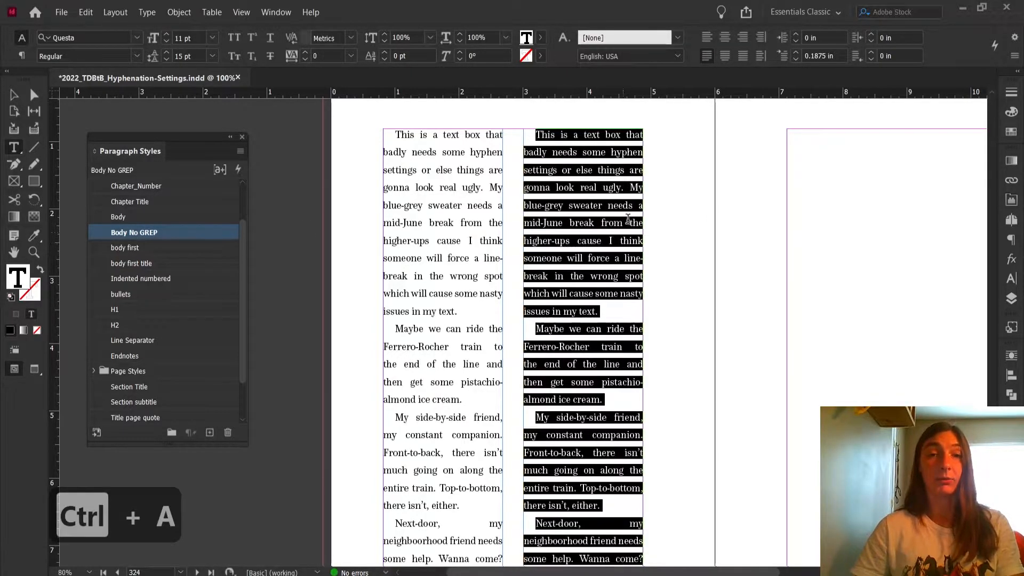
pyautogui.click(123, 222)
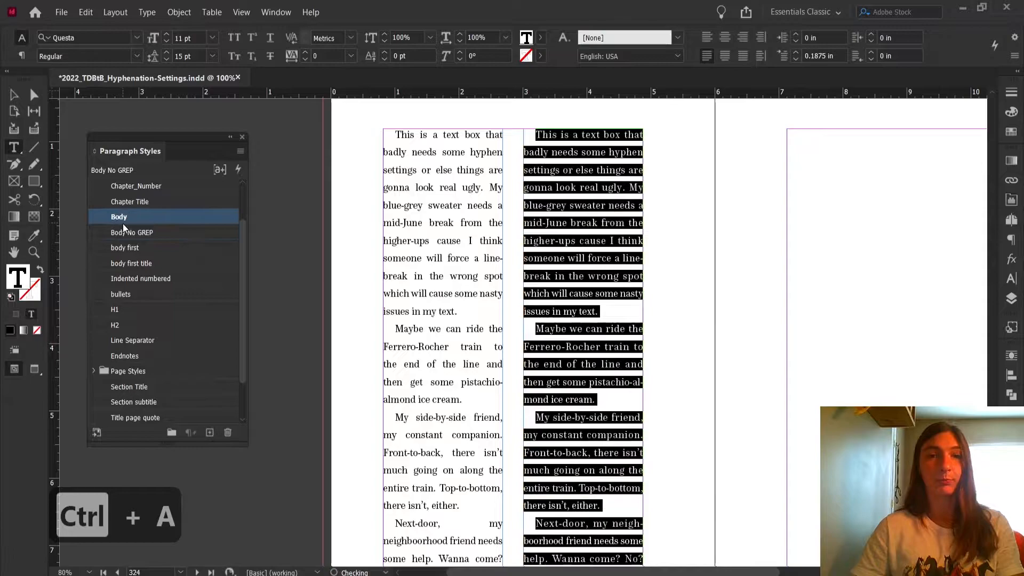
pyautogui.click(15, 96)
pyautogui.scroll(-3, 672, 324)
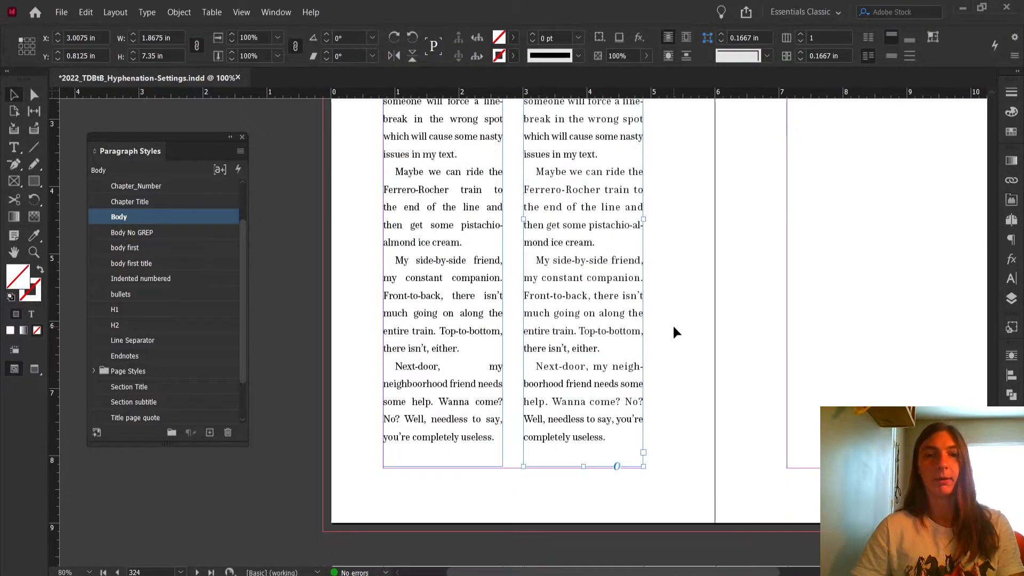
pyautogui.scroll(4, 673, 328)
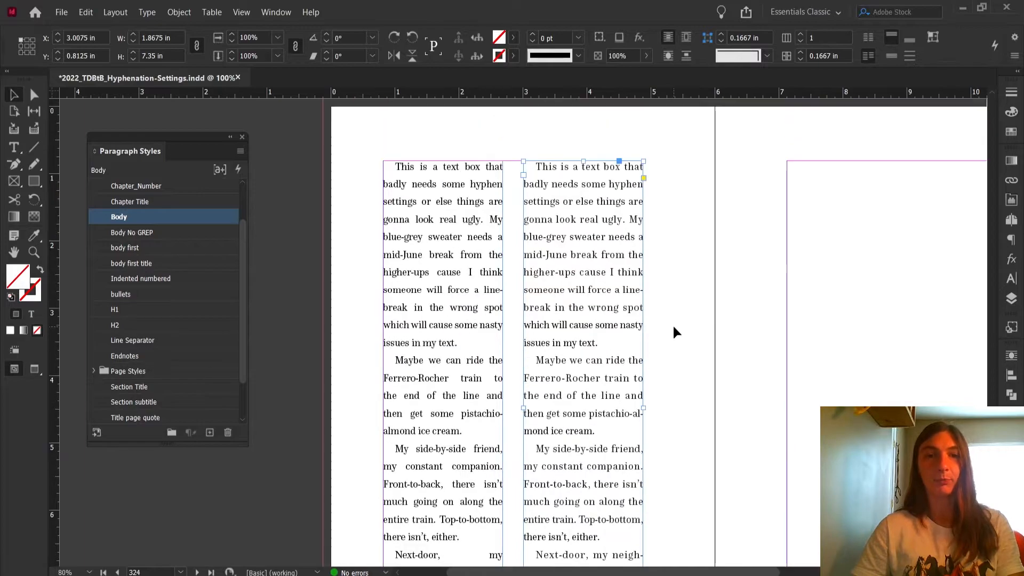
# Open the Body paragraph style options and review its Hyphenation and Justification settings.
pyautogui.doubleClick(142, 215)
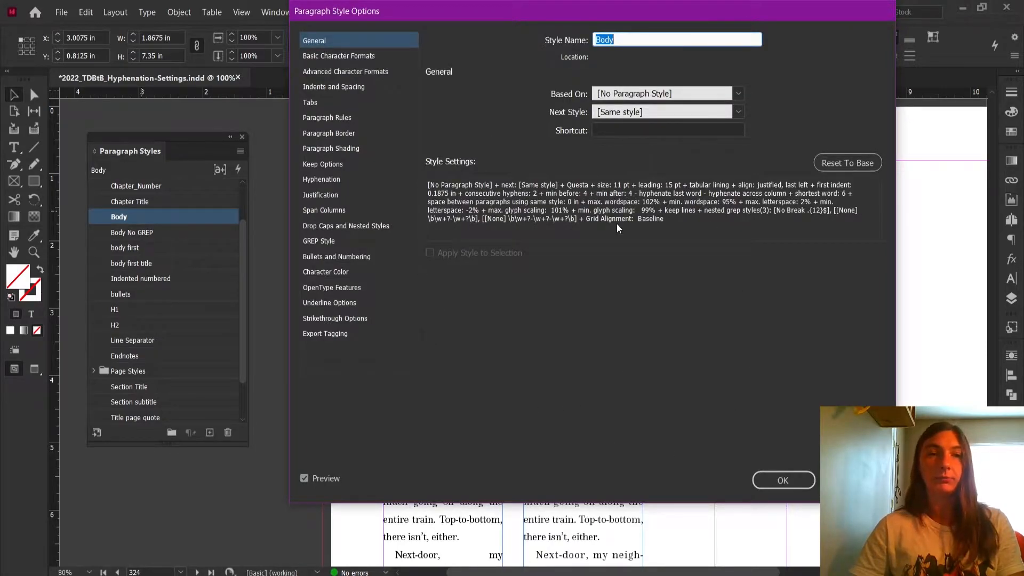
pyautogui.click(306, 181)
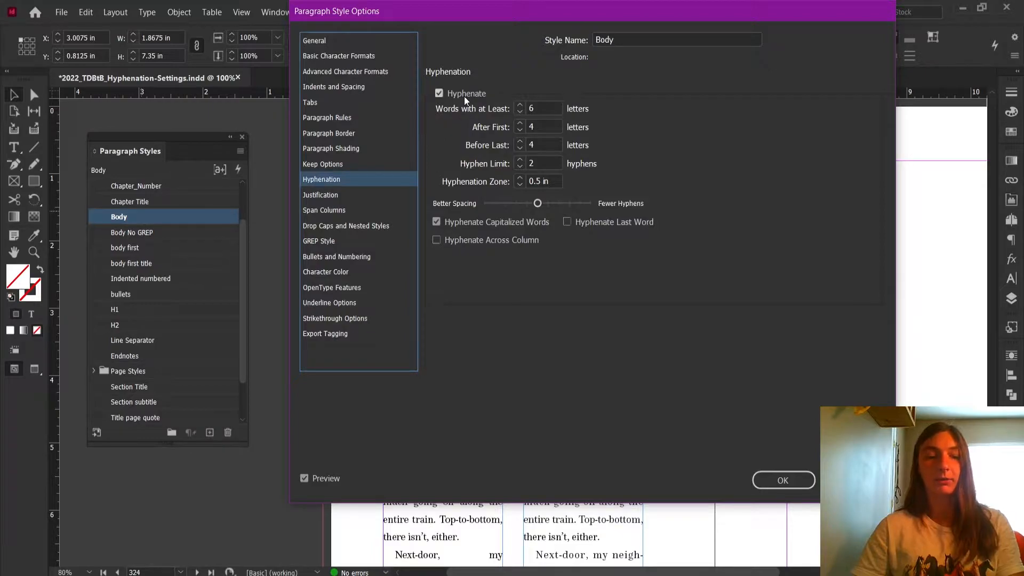
pyautogui.moveTo(519, 17); pyautogui.dragTo(527, 38)
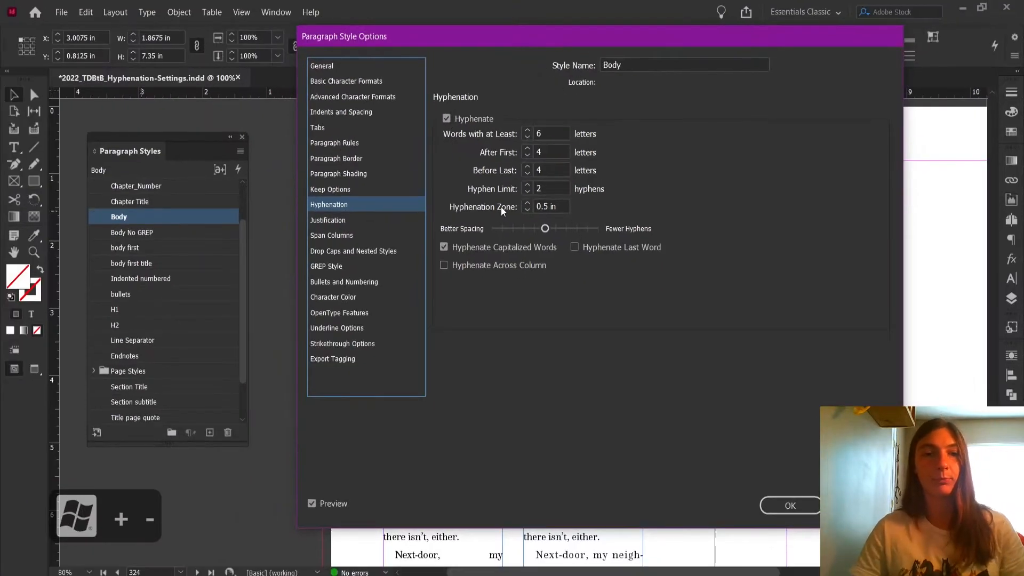
pyautogui.click(347, 220)
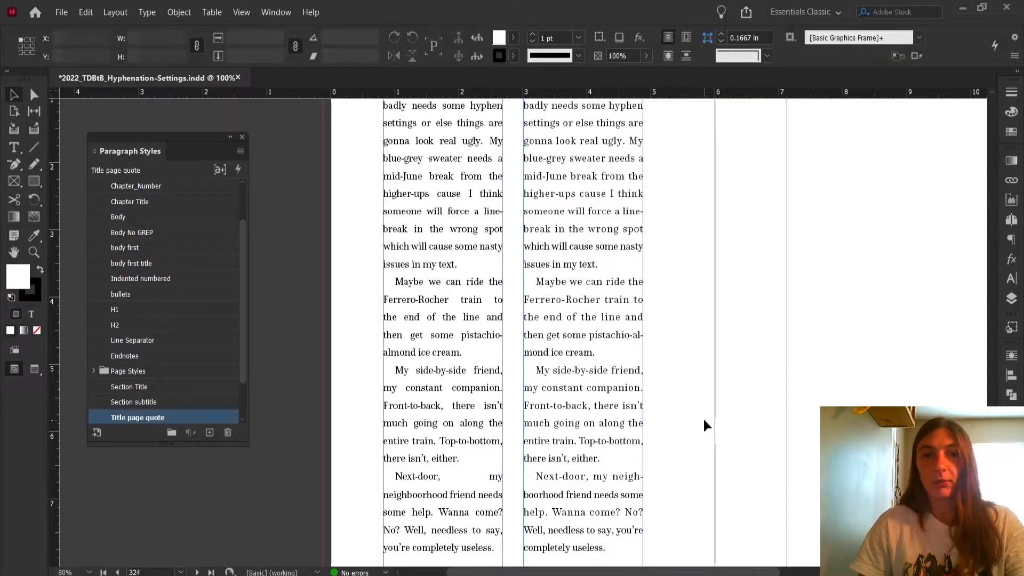
# Compare the word and letter spacing of the two frames up close.
pyautogui.scroll(3, 635, 324)
pyautogui.scroll(-2, 635, 324)
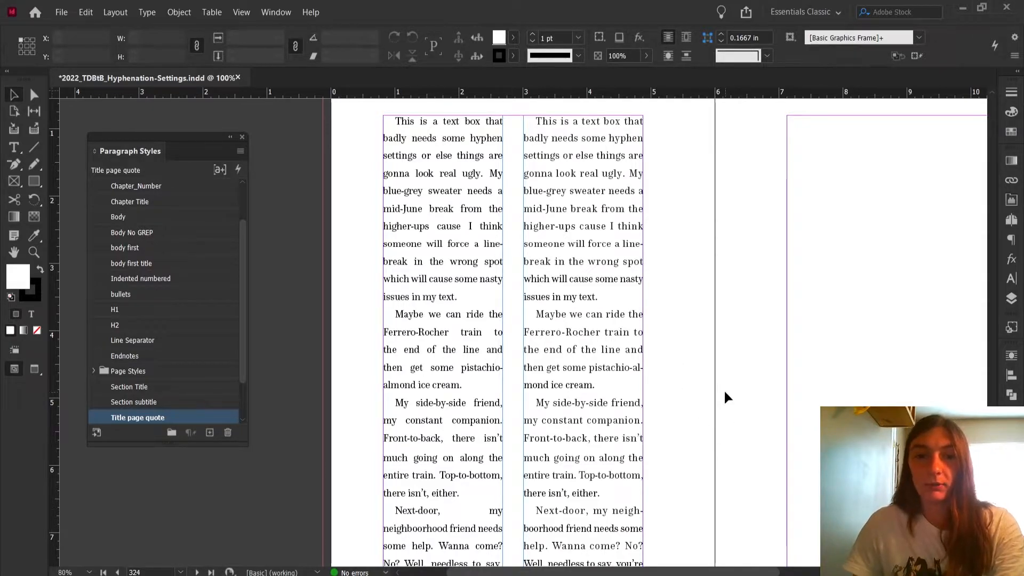
pyautogui.press('super+plus')
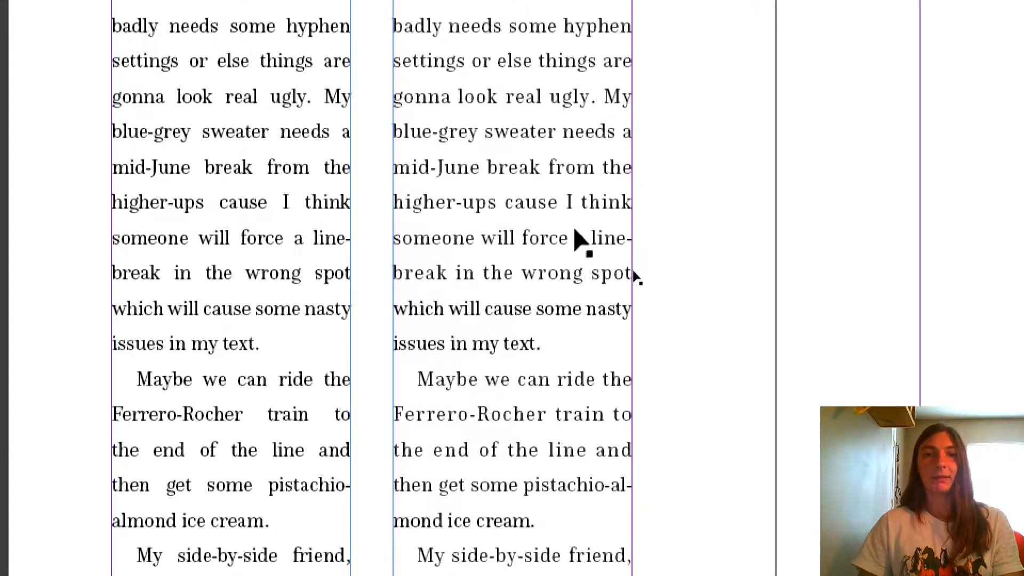
pyautogui.doubleClick(591, 236)
pyautogui.moveTo(593, 236); pyautogui.dragTo(424, 273)
pyautogui.click(568, 247)
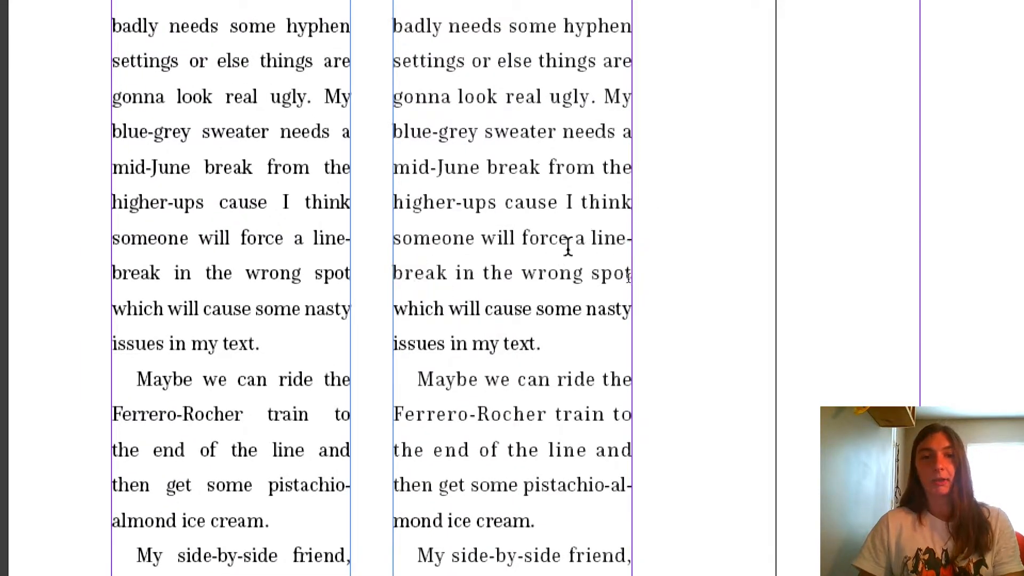
# Delete and retype the letters "orce" in "force" in the duplicated frame to reflow its text.
pyautogui.press('BackSpace')
pyautogui.press('BackSpace')
pyautogui.press('BackSpace')
pyautogui.press('BackSpace')
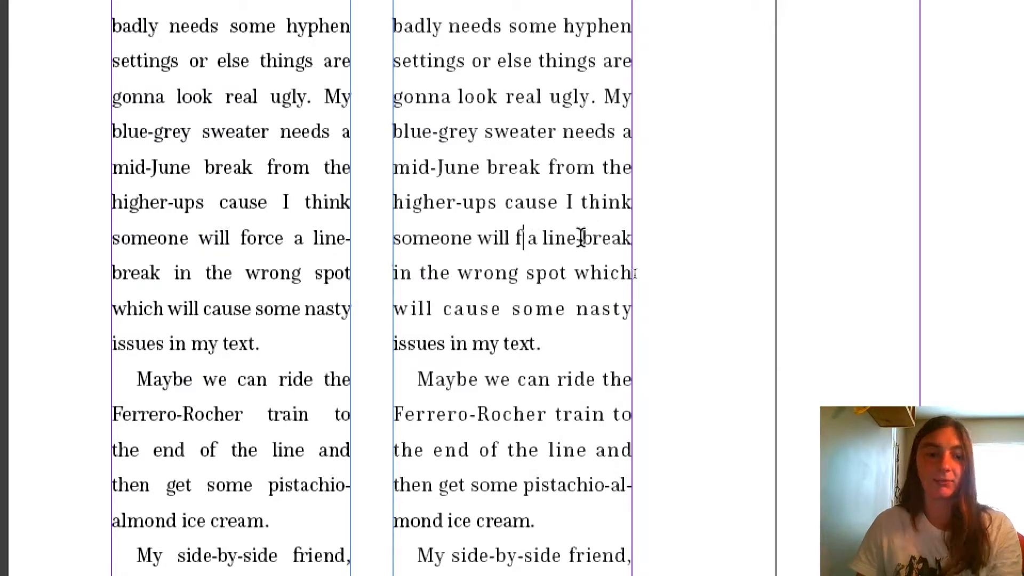
pyautogui.write('orce')
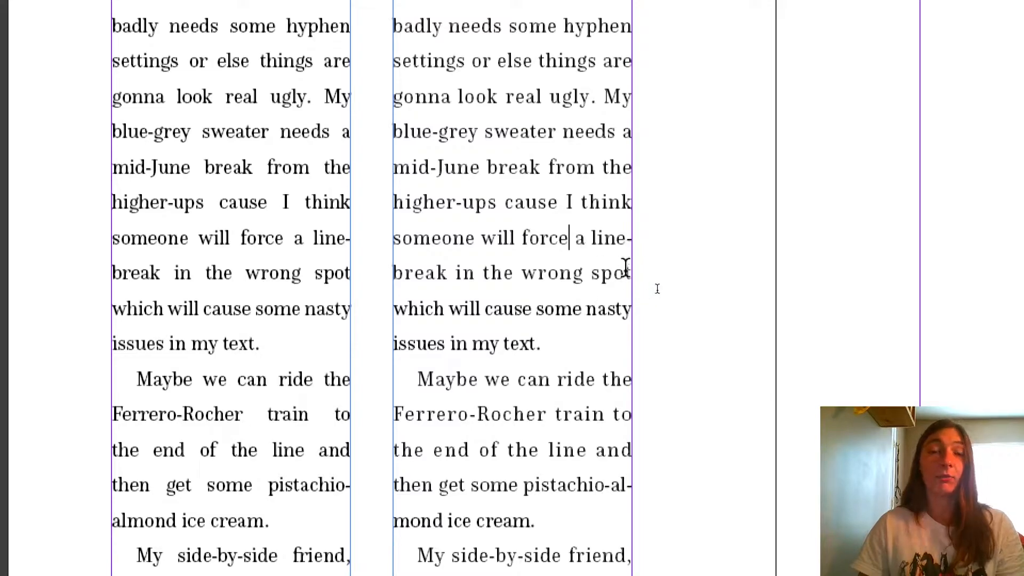
# Open the User Dictionary for the word pistachio-almond from the duplicated frame, with User Dictionary as the target.
pyautogui.scroll(-2, 618, 239)
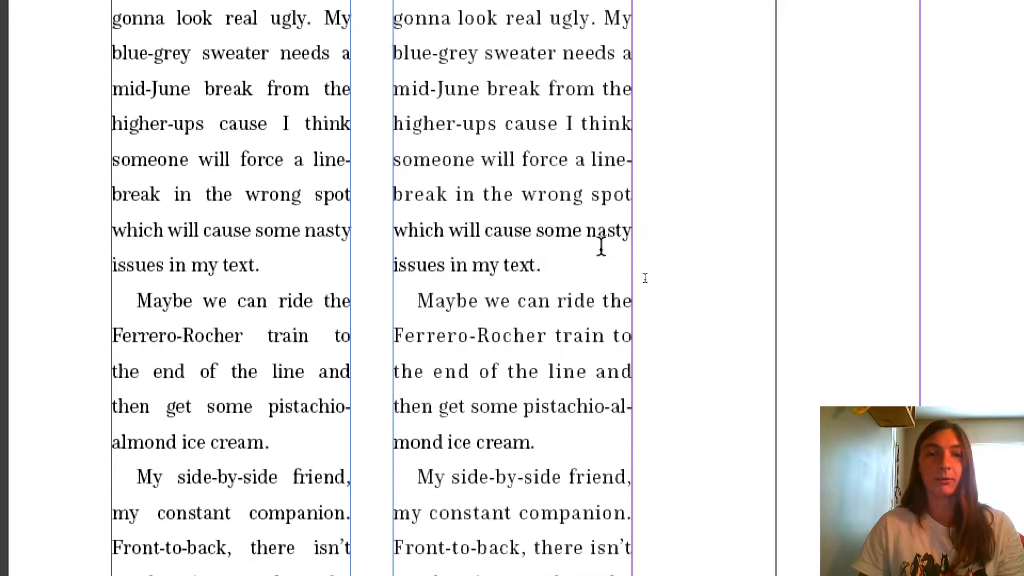
pyautogui.scroll(-4, 601, 246)
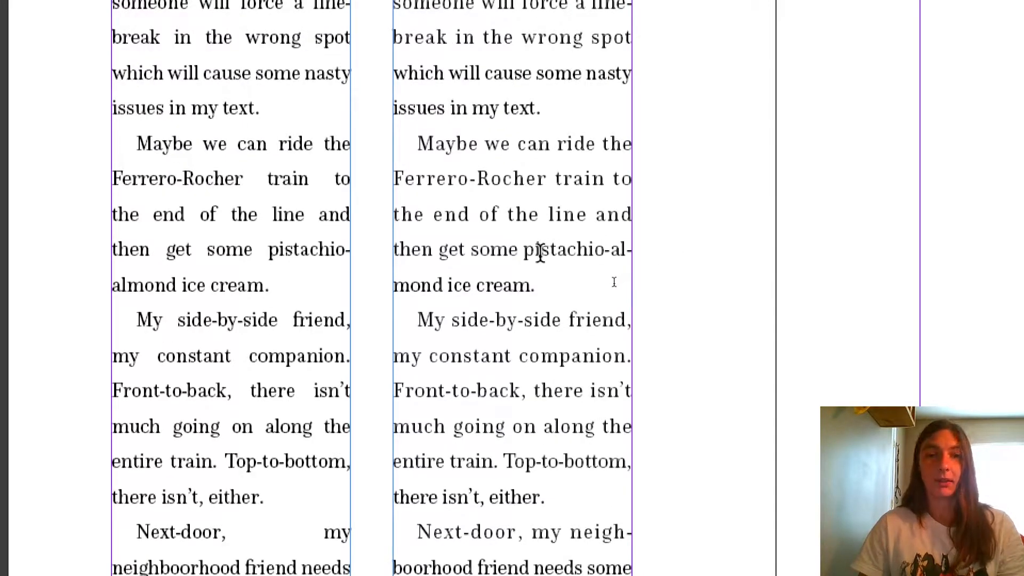
pyautogui.click(520, 246)
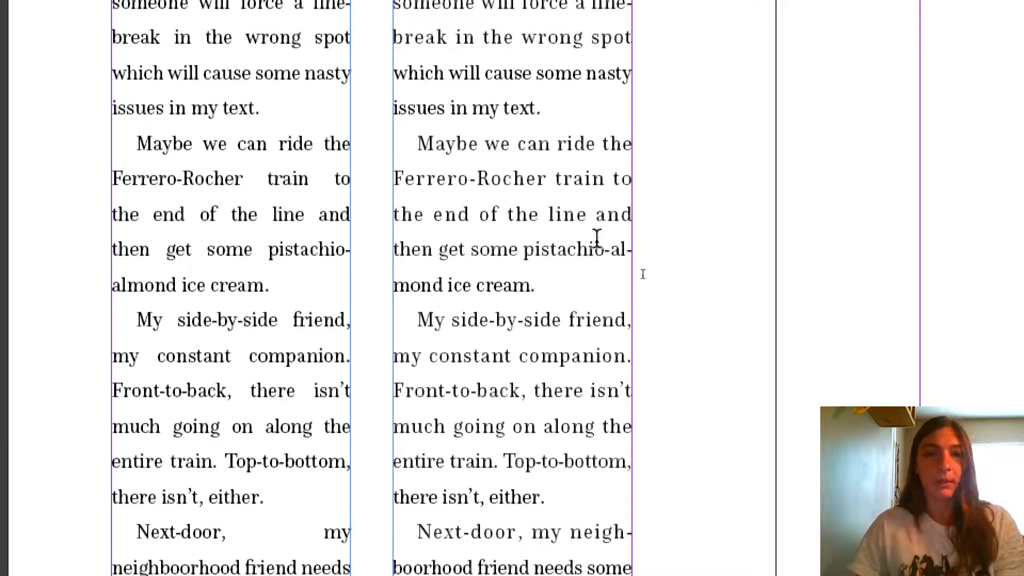
pyautogui.scroll(-1, 597, 239)
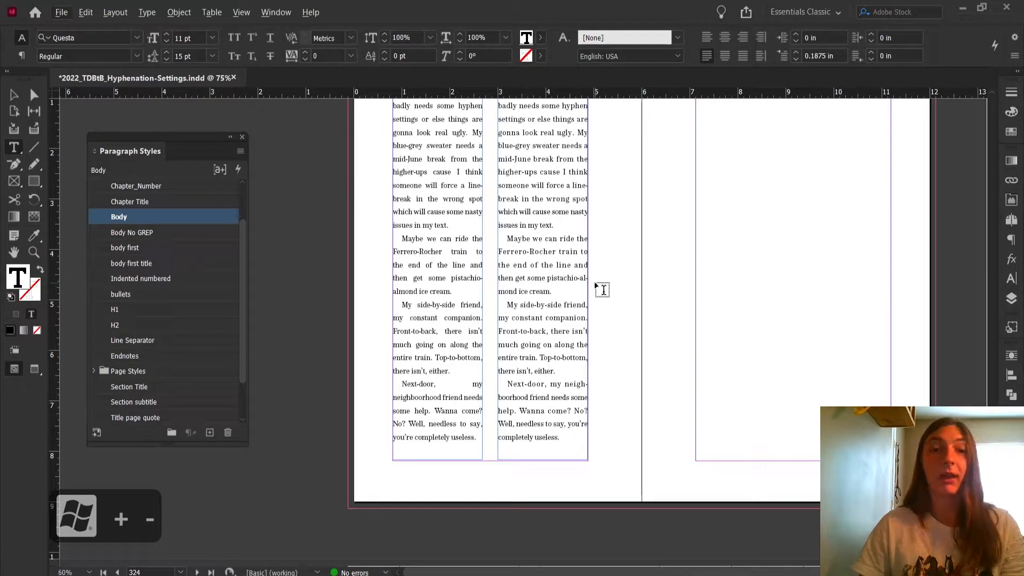
pyautogui.scroll(2, 576, 266)
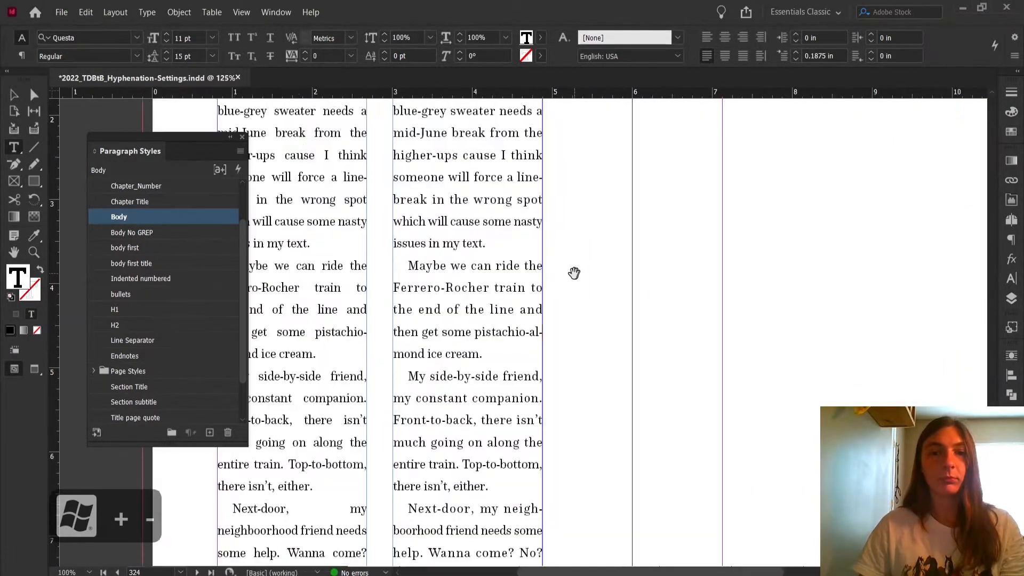
pyautogui.scroll(2, 500, 302)
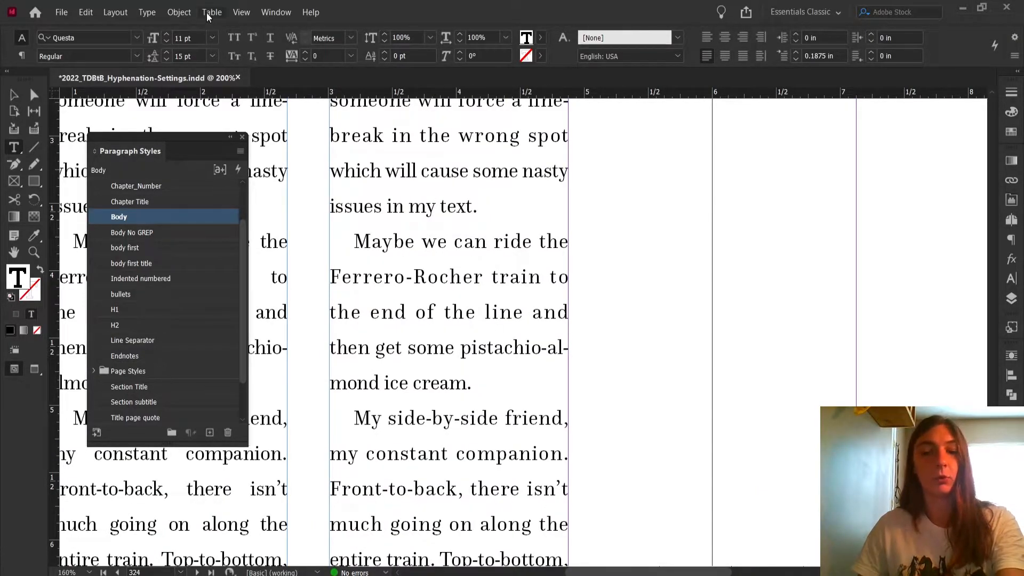
pyautogui.click(86, 12)
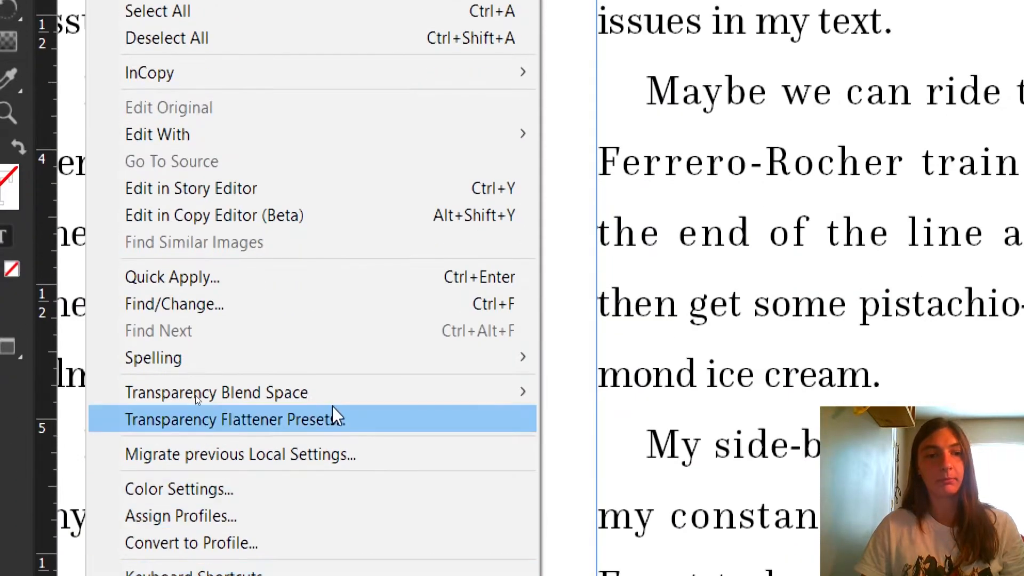
pyautogui.moveTo(327, 359)
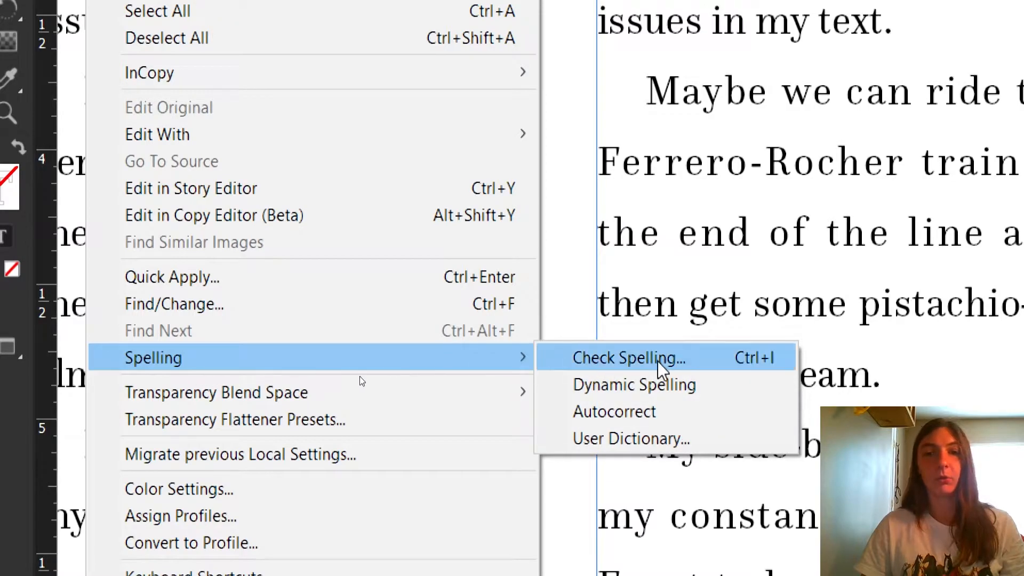
pyautogui.click(657, 439)
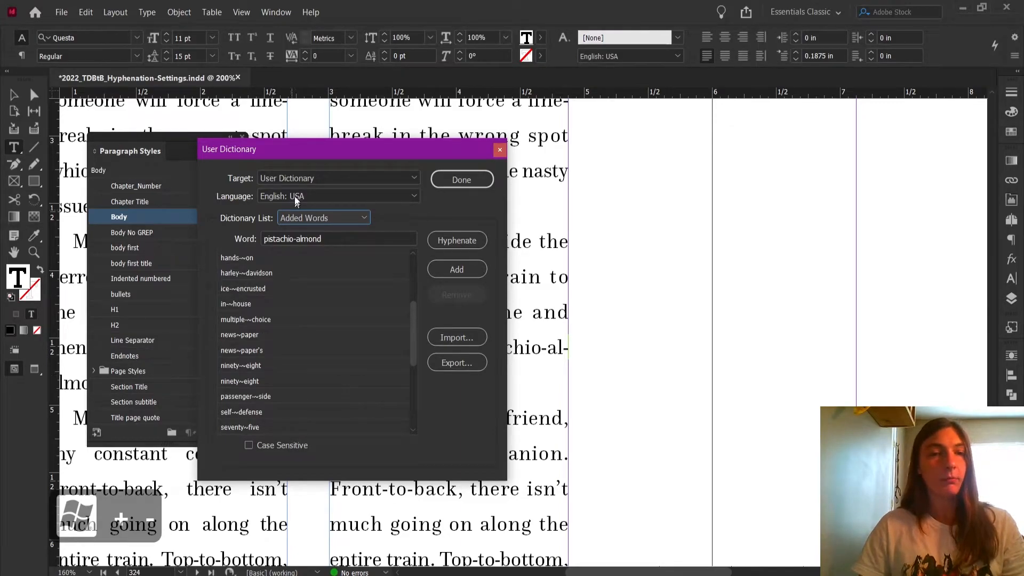
pyautogui.moveTo(309, 149); pyautogui.dragTo(724, 127)
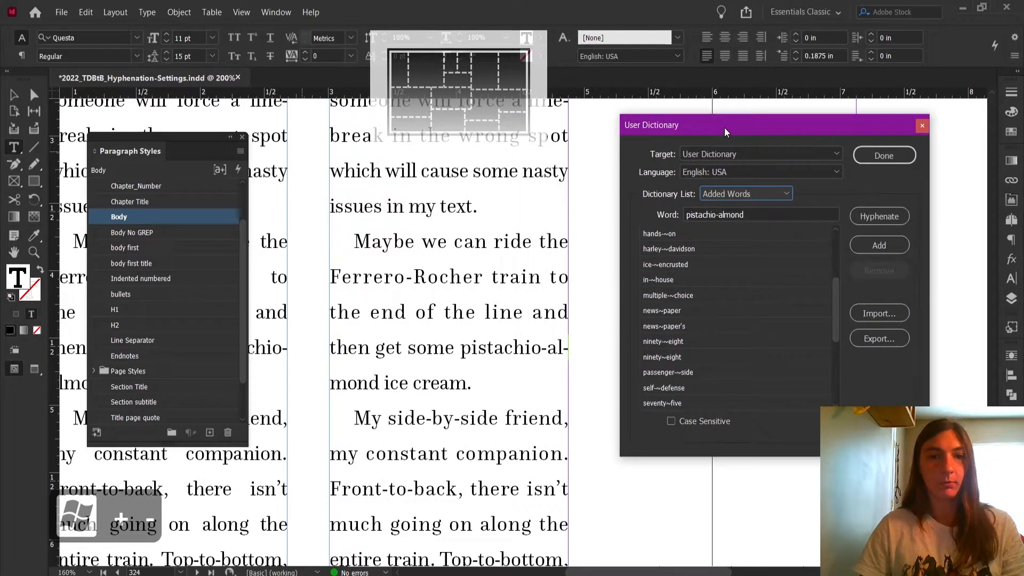
pyautogui.click(754, 214)
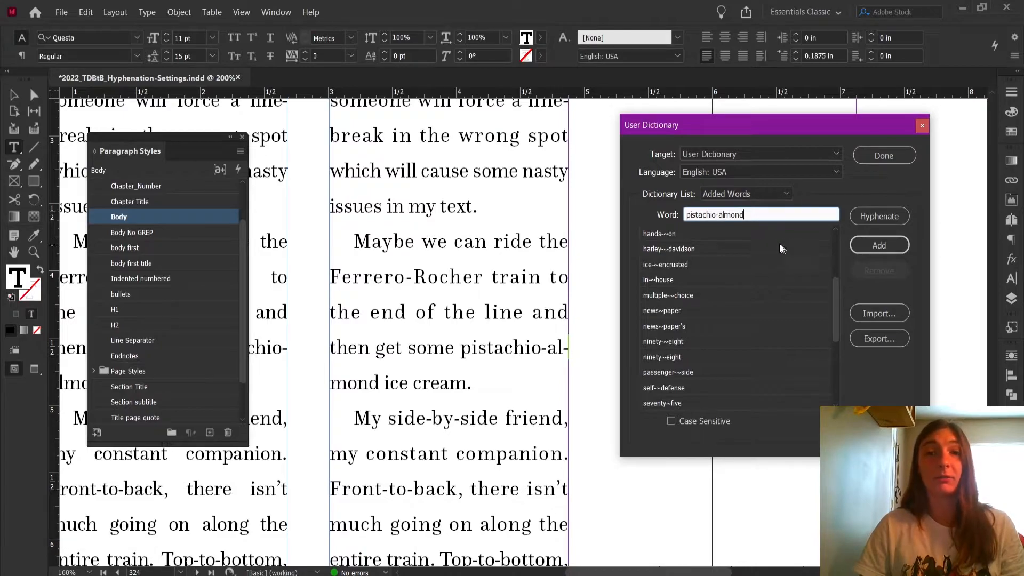
pyautogui.moveTo(753, 214); pyautogui.dragTo(648, 204)
pyautogui.moveTo(684, 126); pyautogui.dragTo(431, 140)
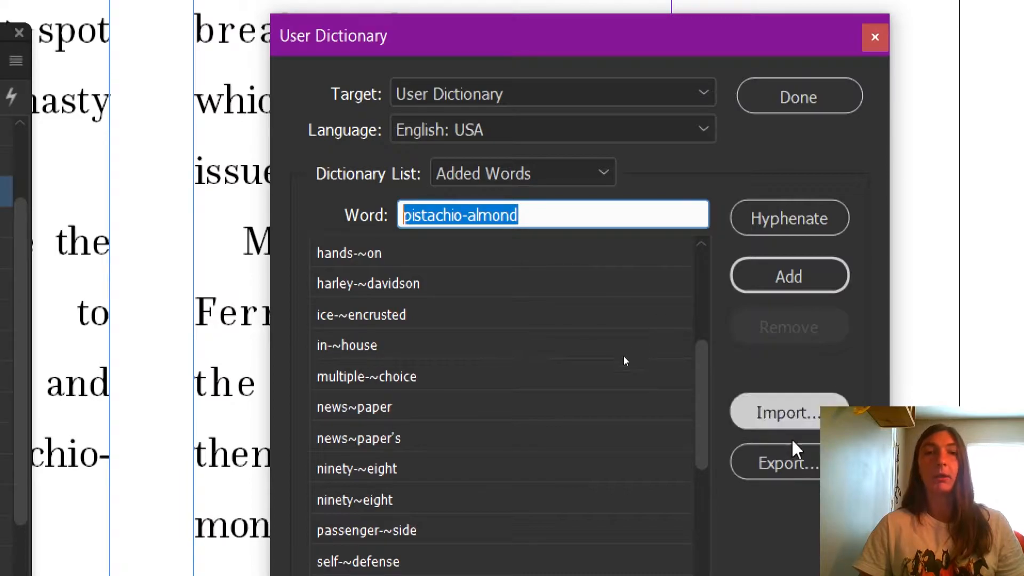
pyautogui.click(667, 99)
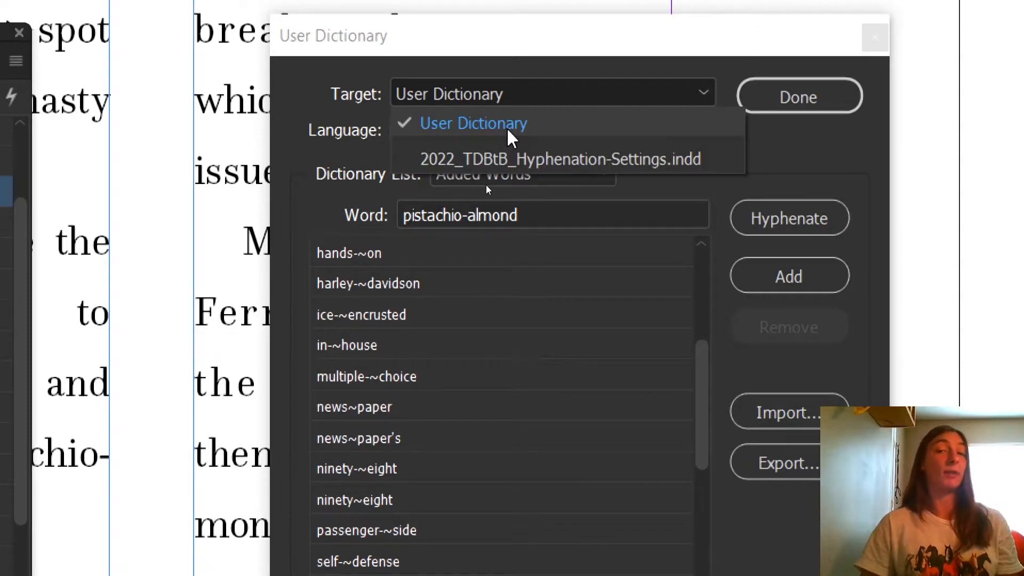
pyautogui.click(328, 59)
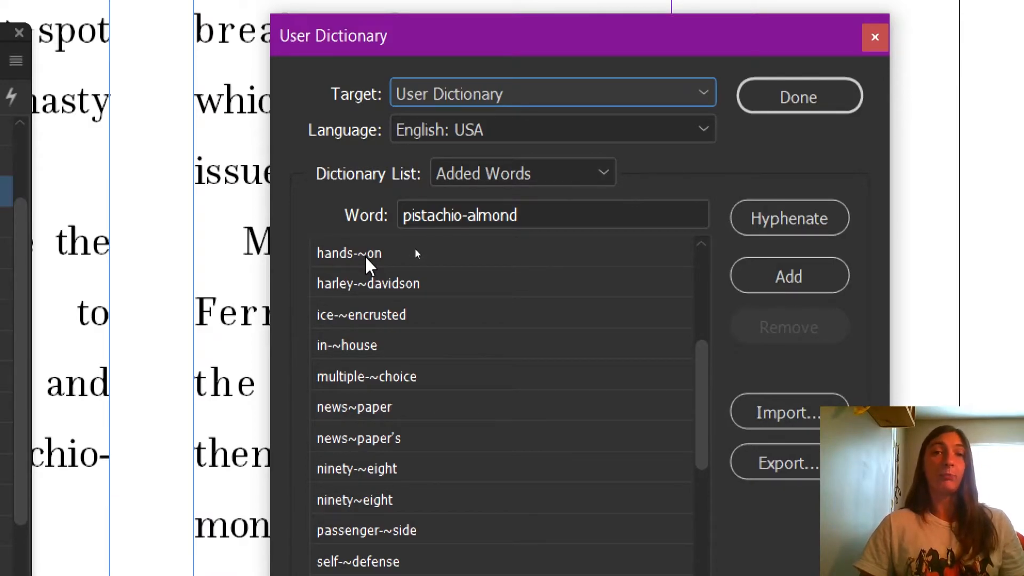
# Add the word pistachio-~almond to the user dictionary to set where the compound may break, then close it.
pyautogui.click(467, 214)
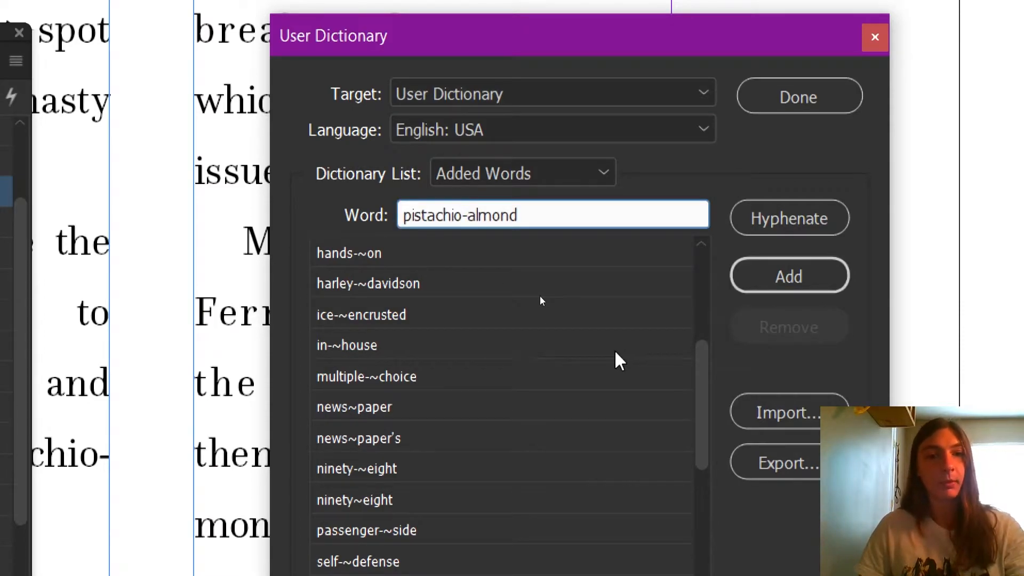
pyautogui.write('~')
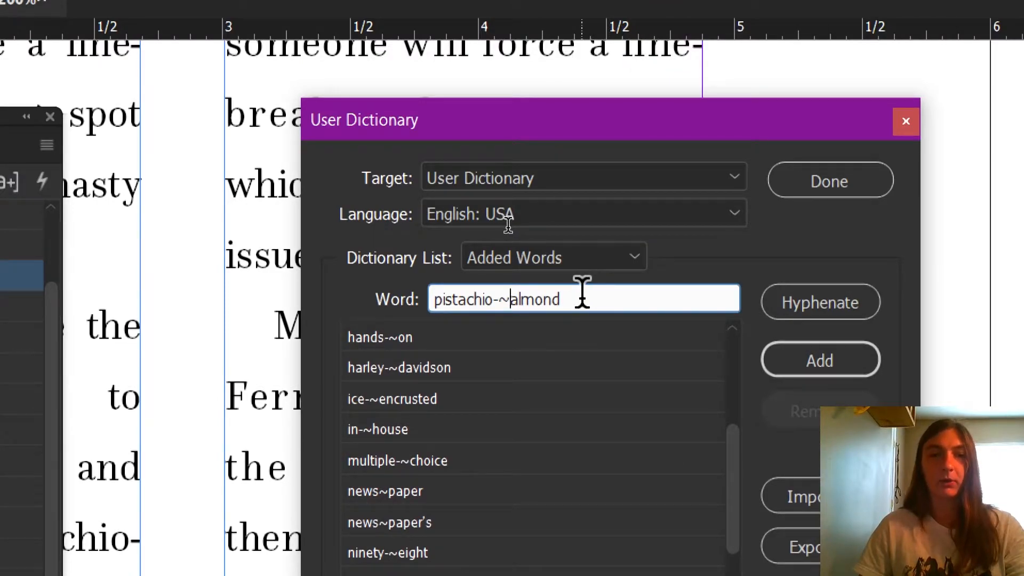
pyautogui.click(582, 292)
pyautogui.write('~~')
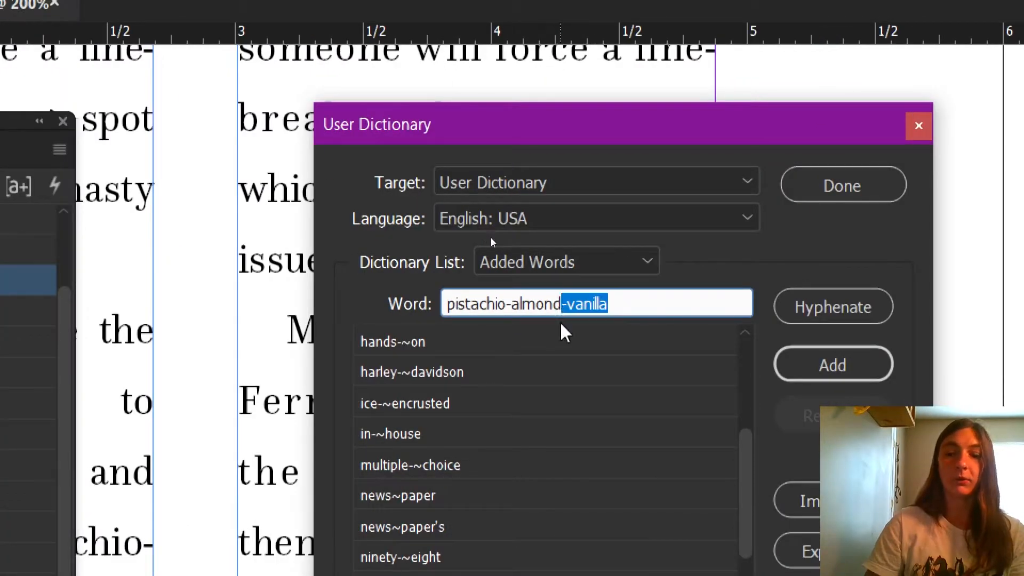
pyautogui.press('BackSpace')
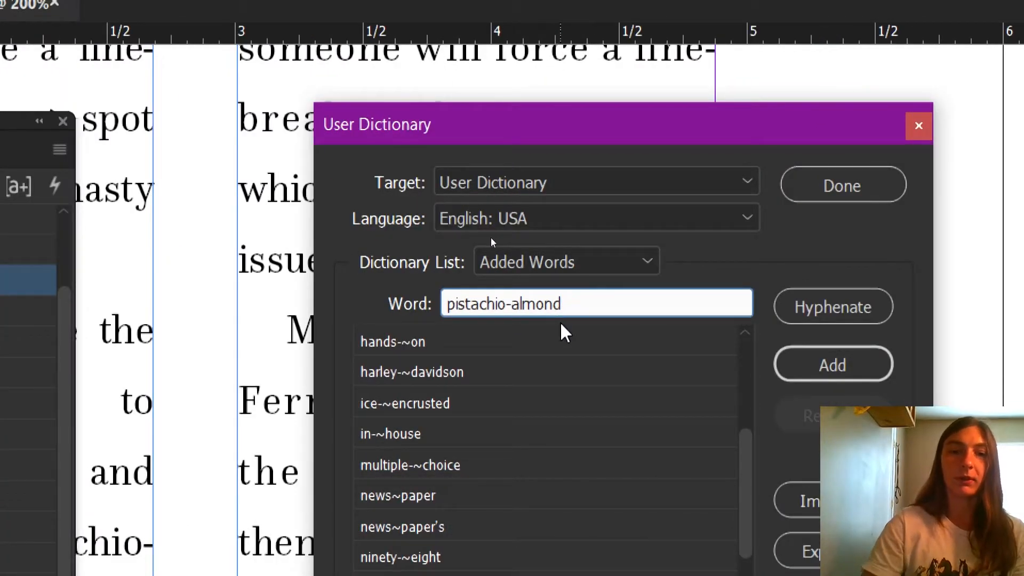
pyautogui.click(510, 303)
pyautogui.press('BackSpace')
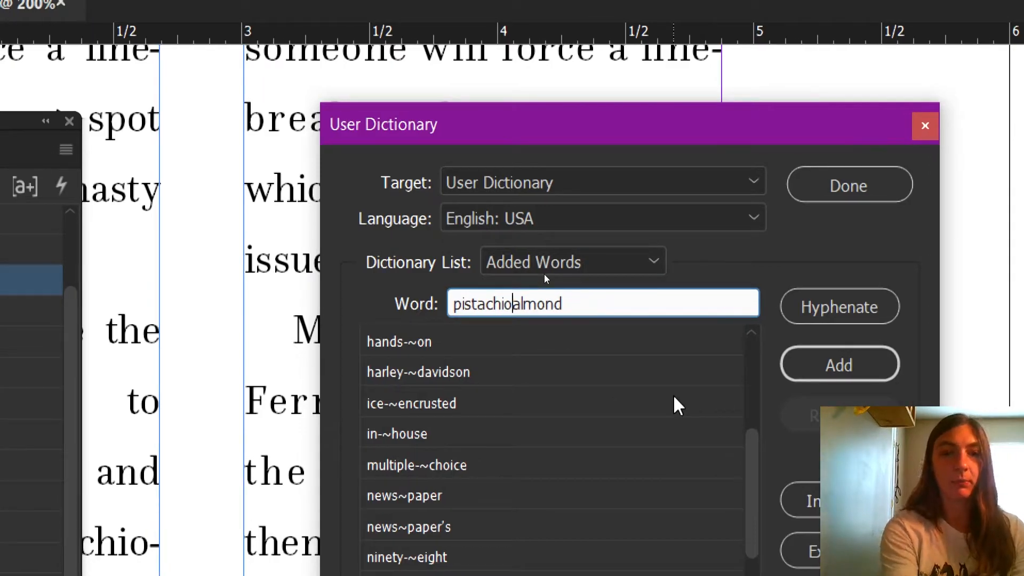
pyautogui.write('~~~')
pyautogui.press('BackSpace')
pyautogui.press('BackSpace')
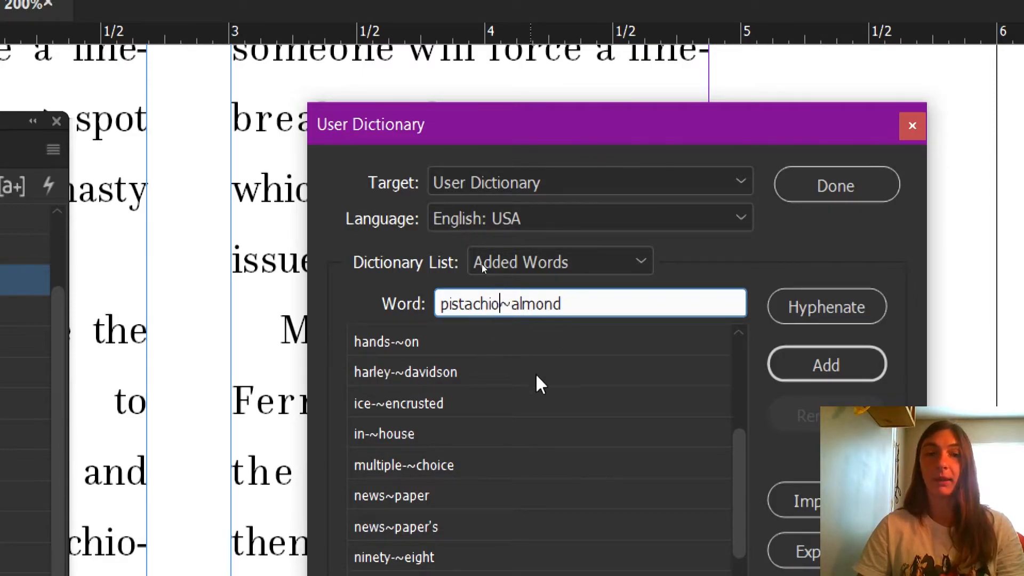
pyautogui.click(504, 303)
pyautogui.write('-')
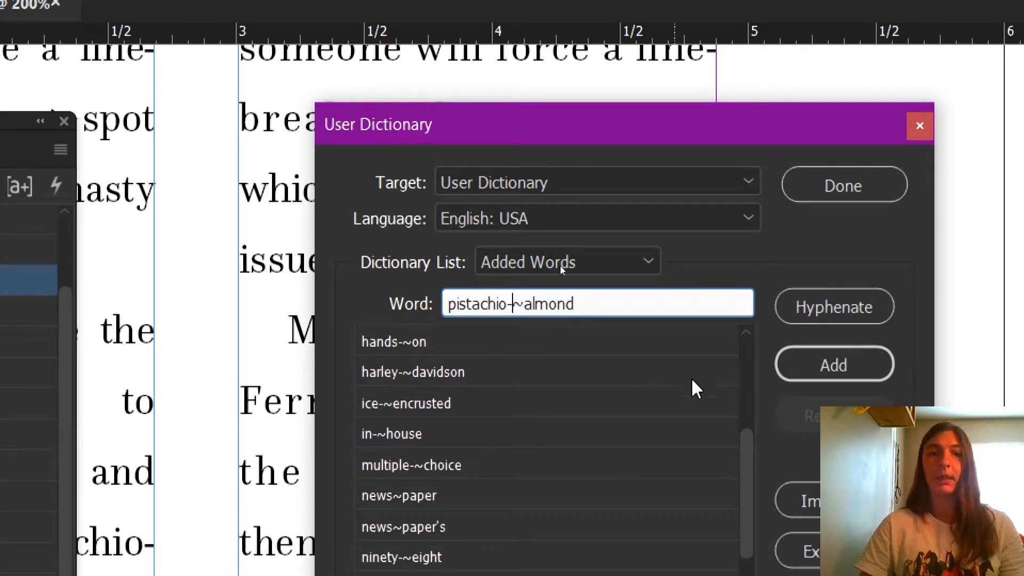
pyautogui.click(789, 365)
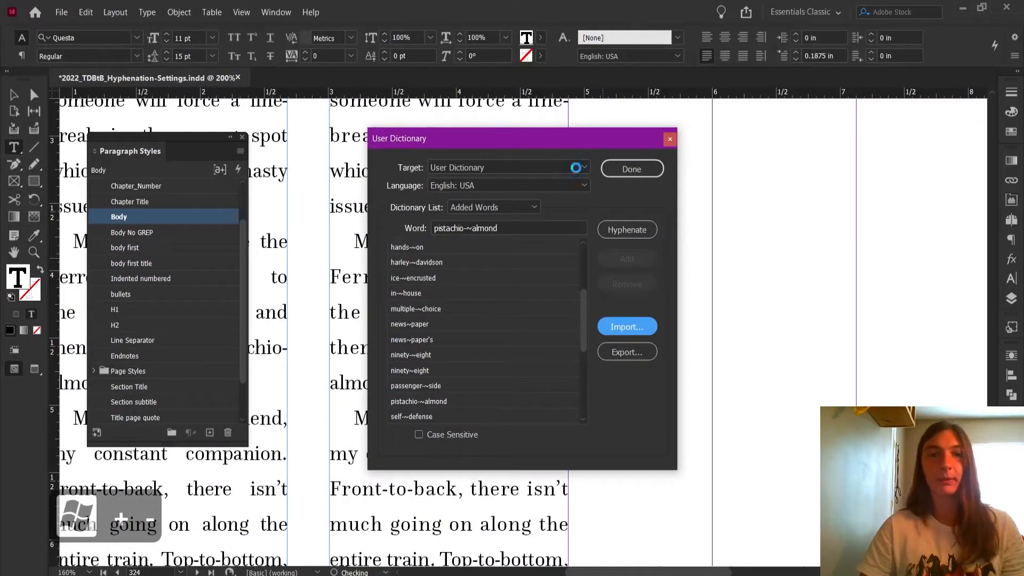
pyautogui.click(609, 169)
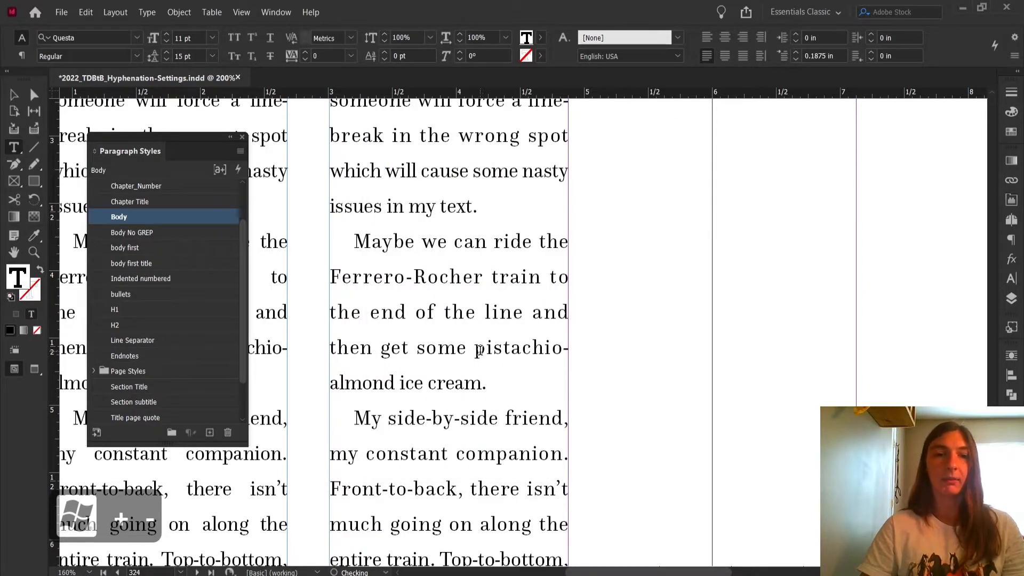
# Examine how pistachio-almond and the other hyphenated compounds now break in the duplicated frame.
pyautogui.moveTo(476, 356); pyautogui.dragTo(399, 382)
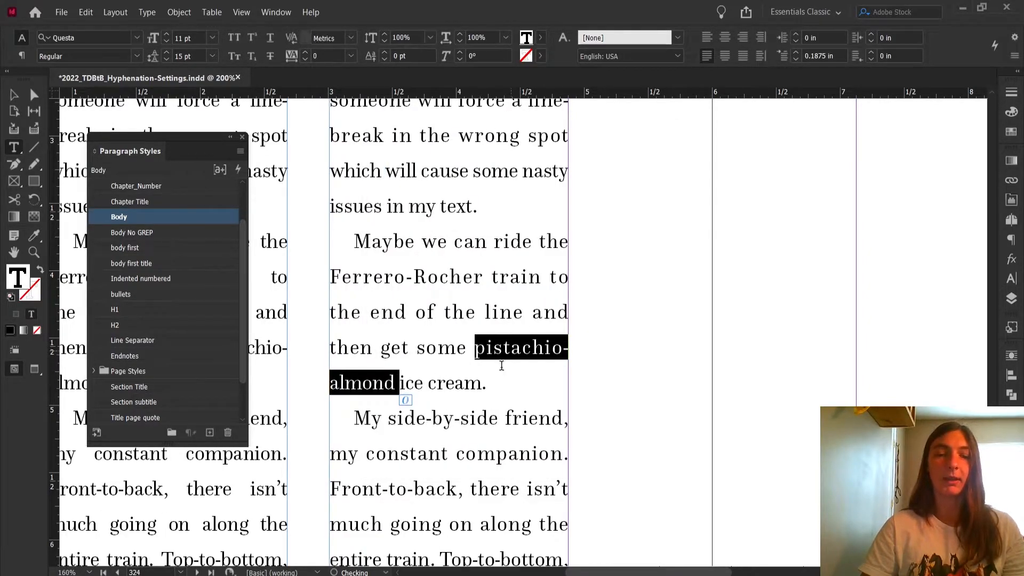
pyautogui.click(540, 353)
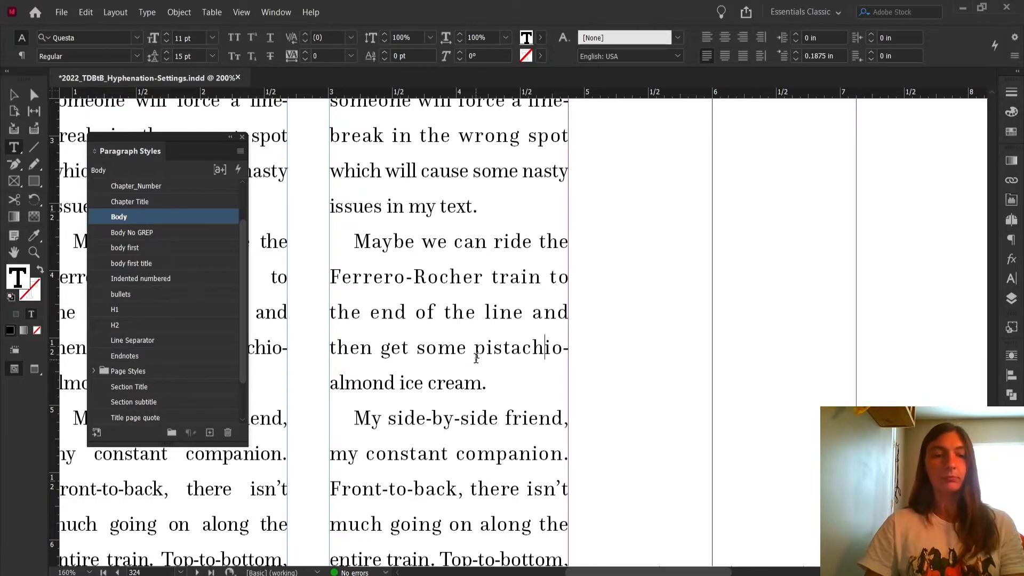
pyautogui.press('Escape')
pyautogui.hotkey('ctrl', '-')
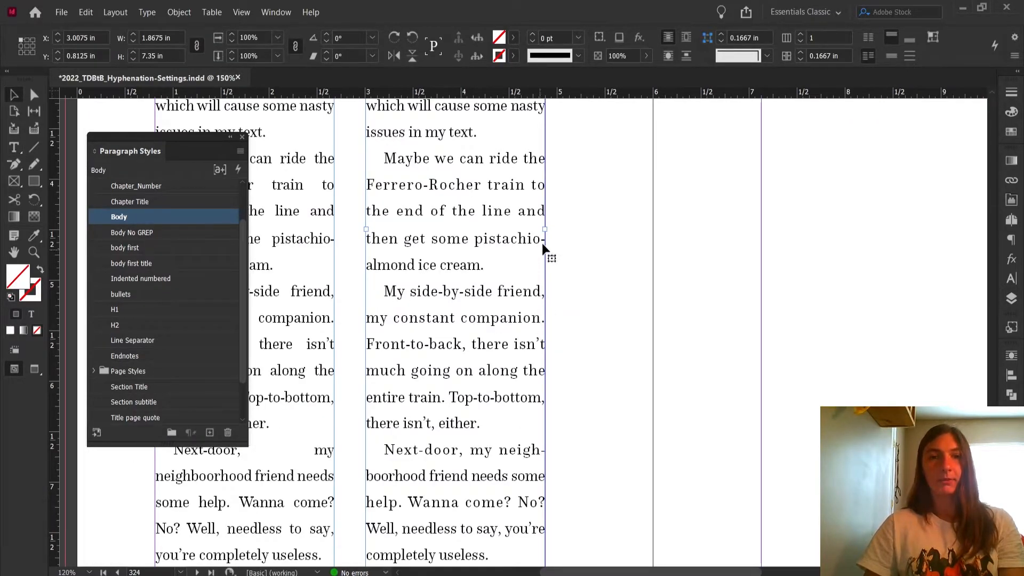
pyautogui.scroll(3, 448, 297)
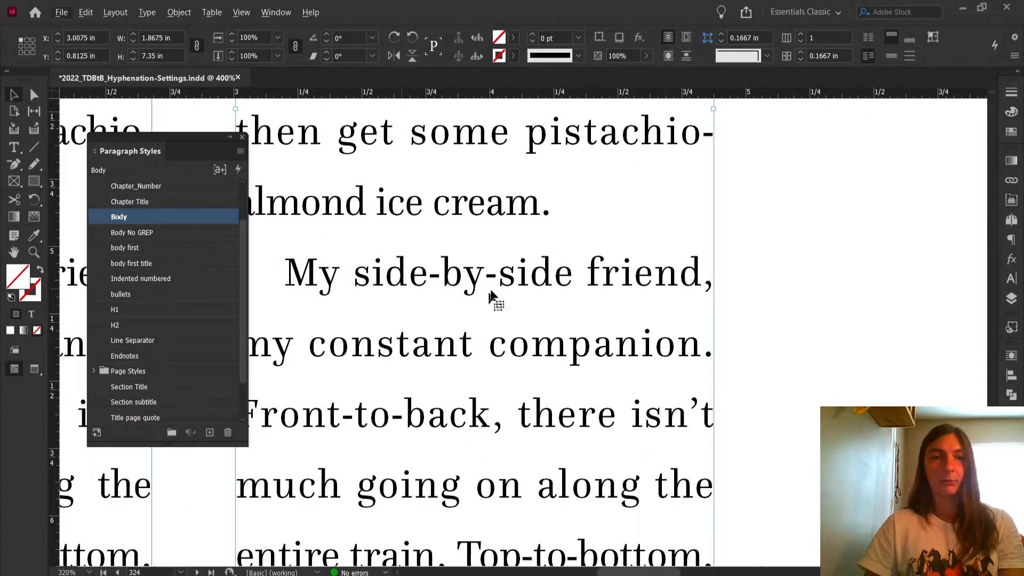
pyautogui.scroll(-4, 527, 309)
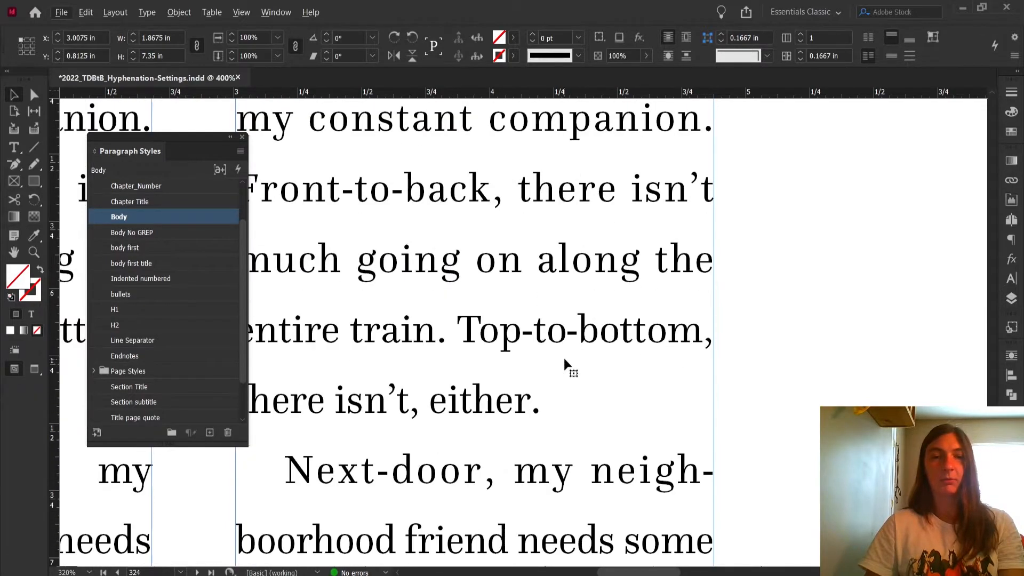
pyautogui.scroll(-3, 565, 354)
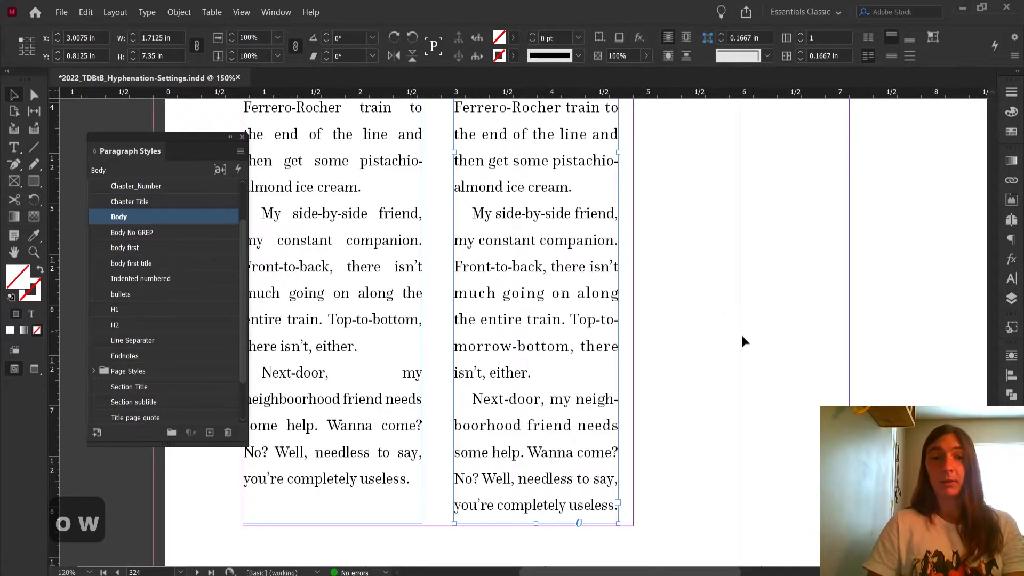
pyautogui.scroll(3, 611, 354)
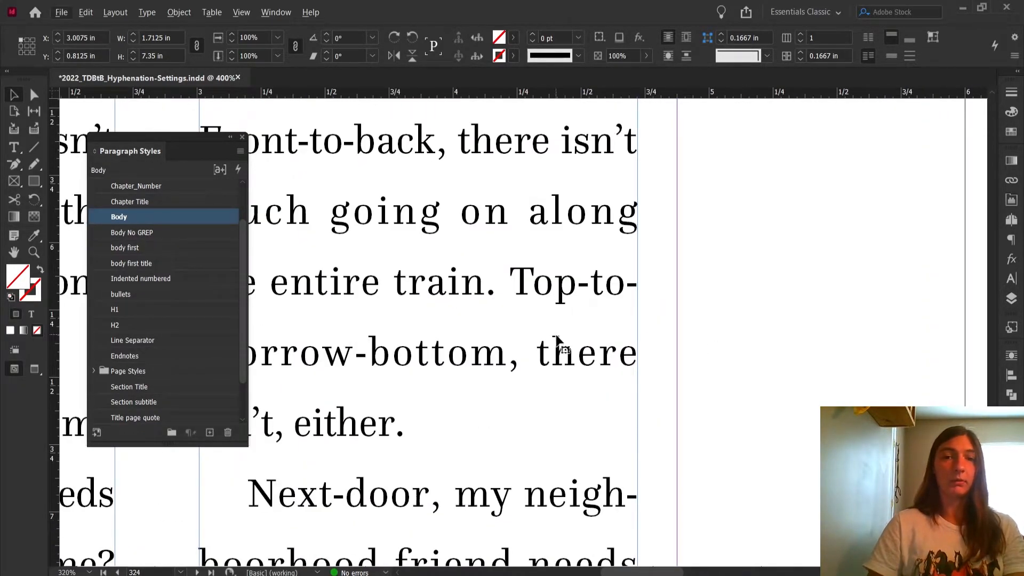
pyautogui.moveTo(571, 368); pyautogui.dragTo(644, 369)
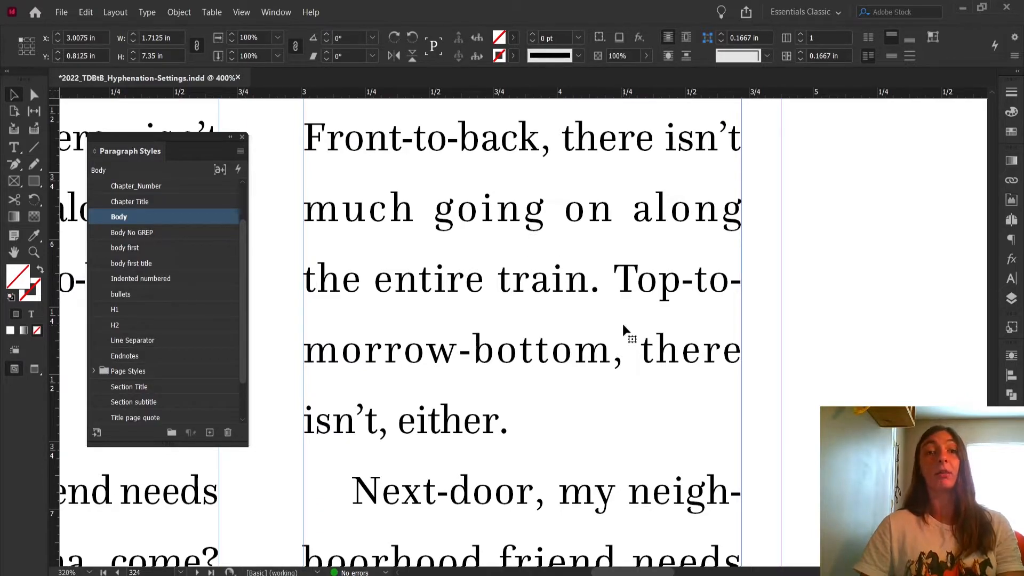
# Open the Body paragraph style options and review its GREP Style rules.
pyautogui.doubleClick(147, 216)
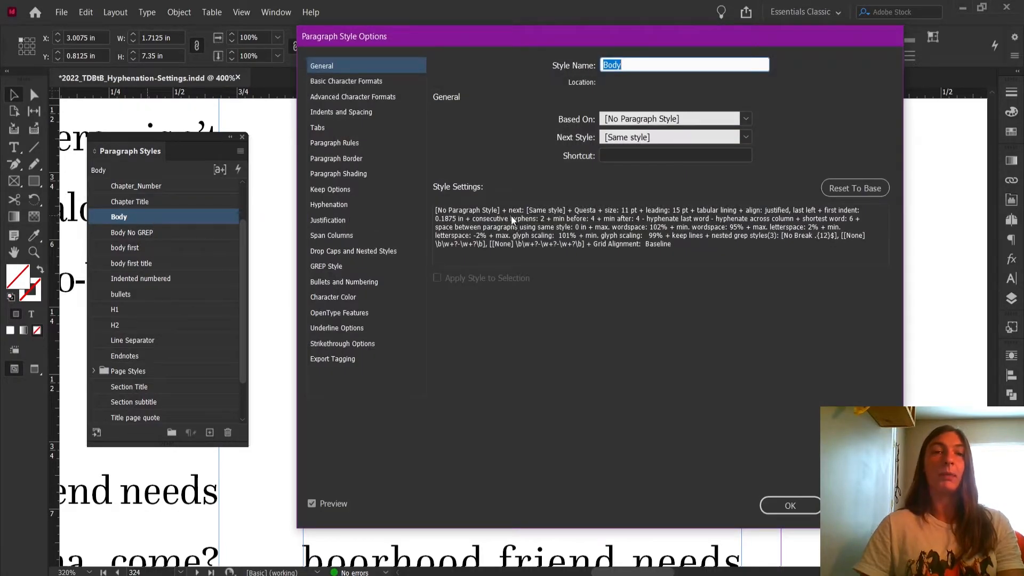
pyautogui.click(338, 266)
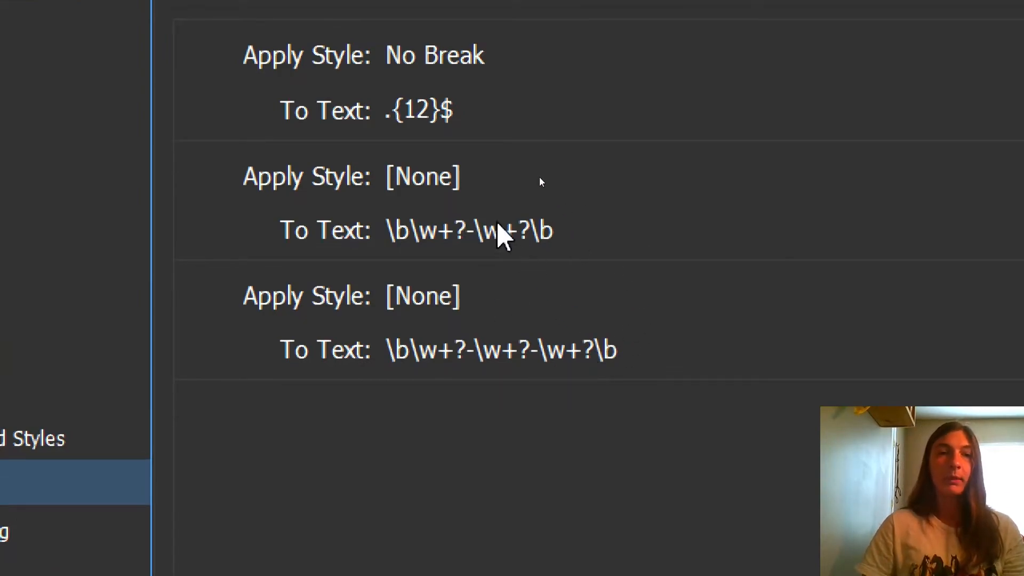
# Set both hyphenated-compound GREP rules in the Body style to apply the No Break character style and confirm the options.
pyautogui.click(516, 165)
pyautogui.click(820, 176)
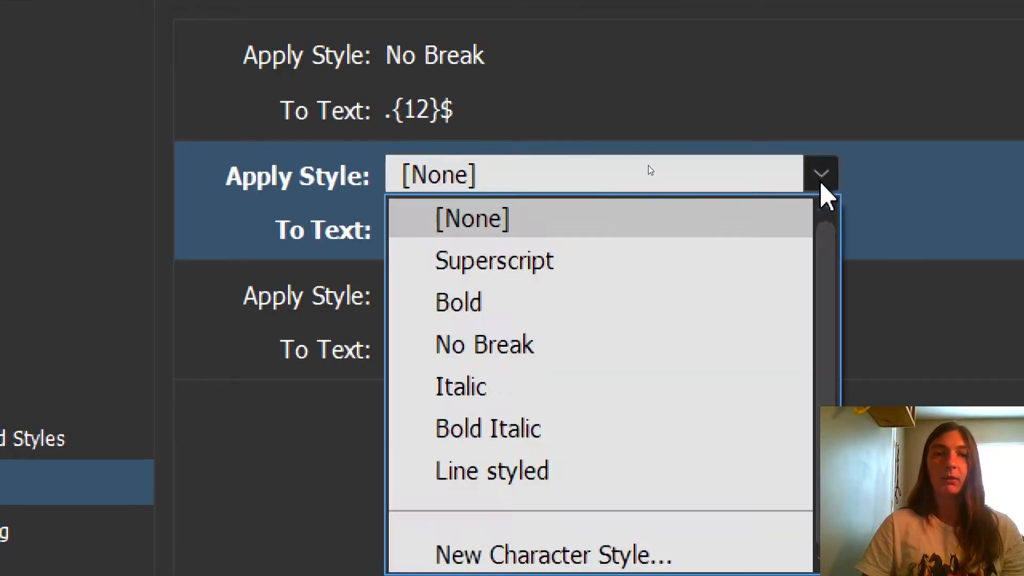
pyautogui.click(727, 356)
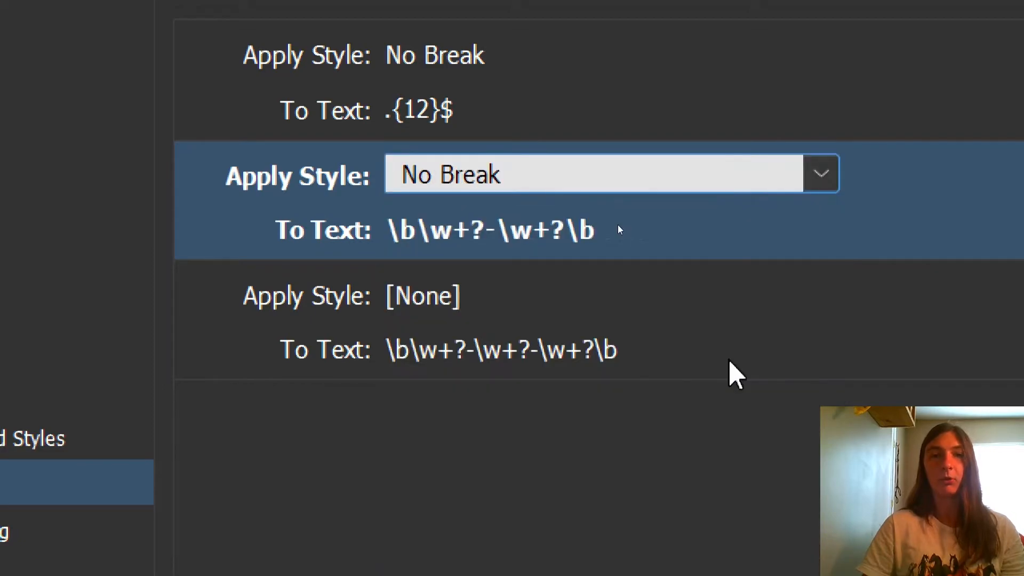
pyautogui.click(423, 298)
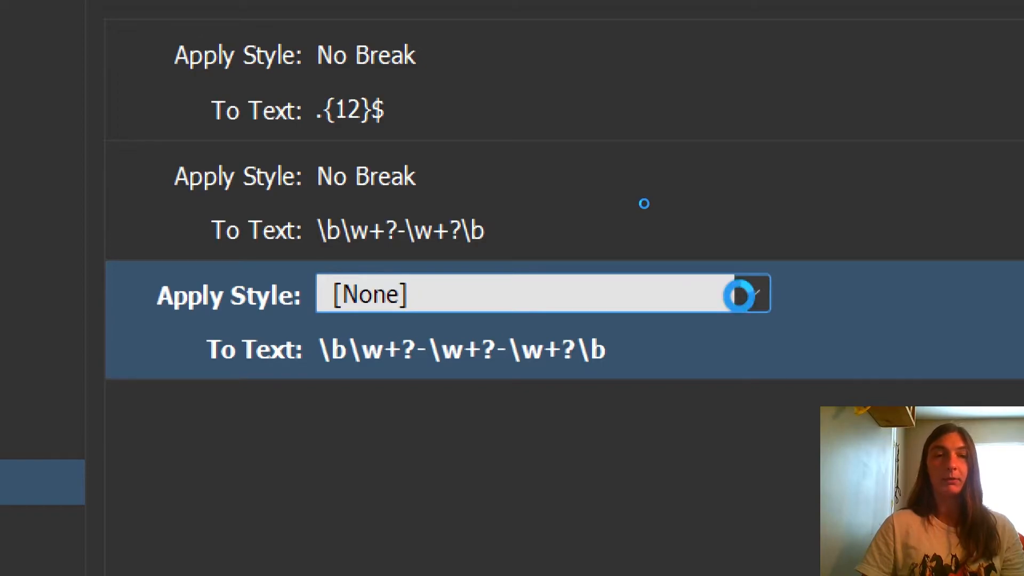
pyautogui.click(741, 294)
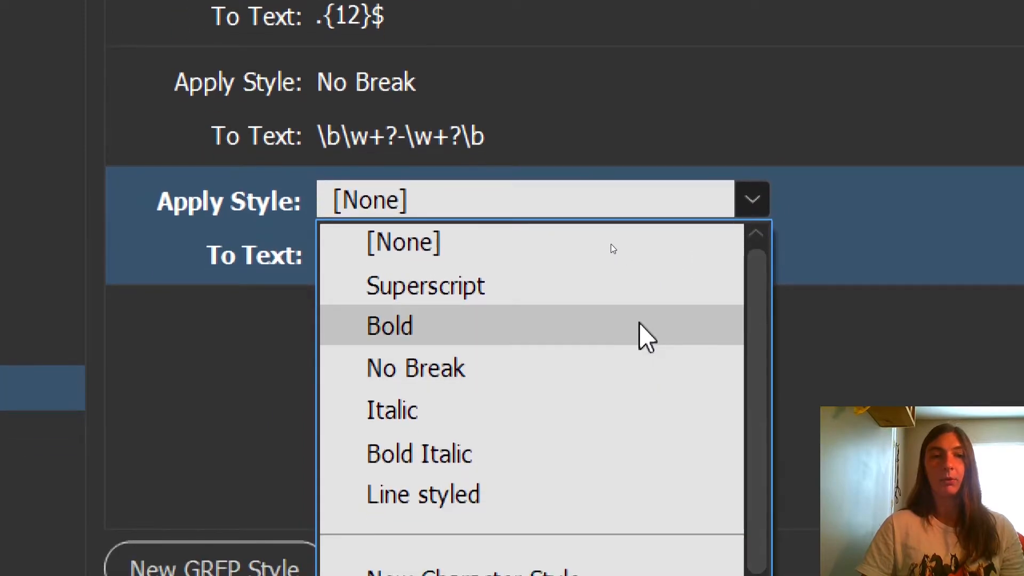
pyautogui.click(603, 362)
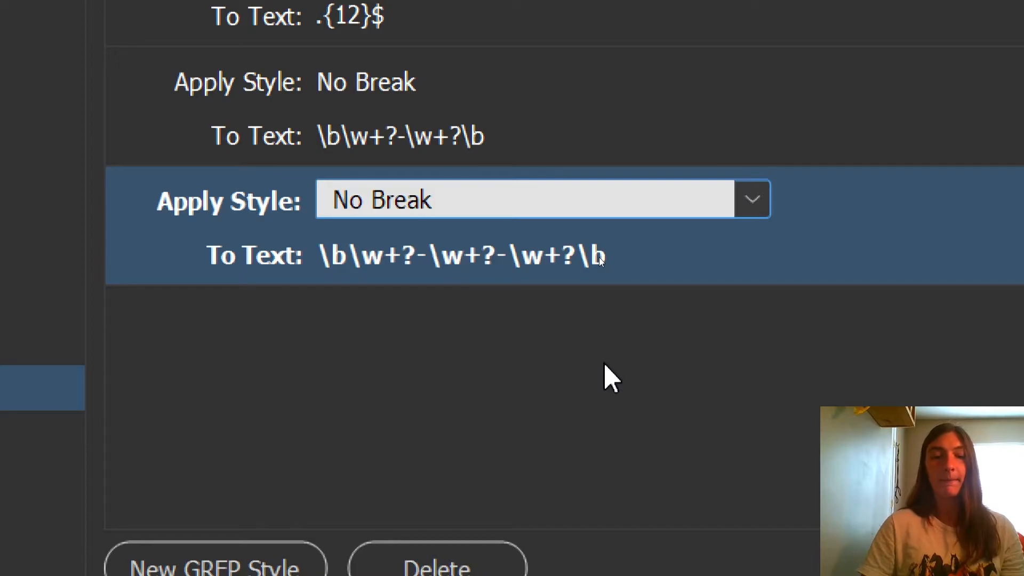
pyautogui.click(603, 361)
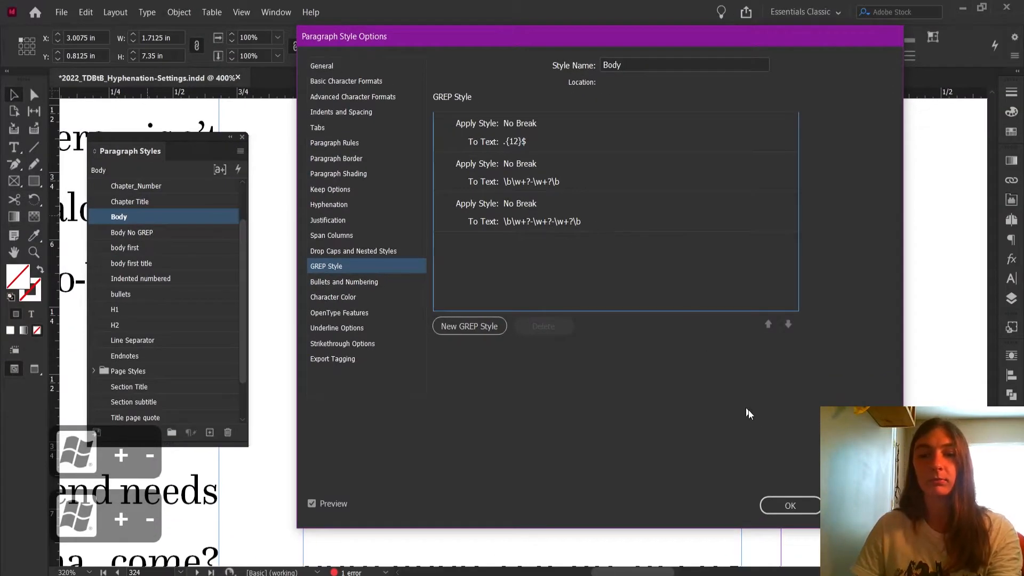
pyautogui.click(790, 505)
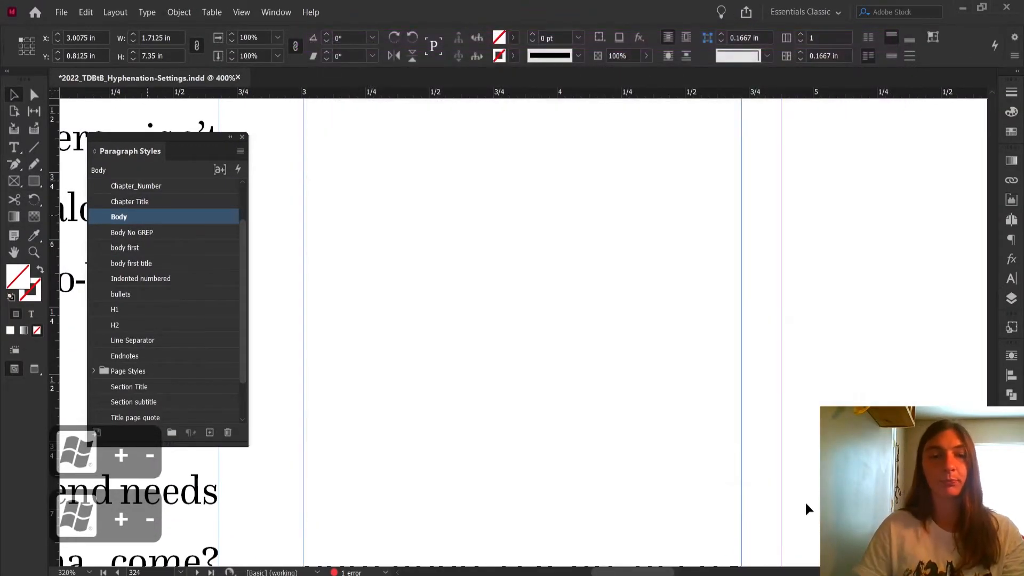
# Widen the duplicated text frame to about 1.87 in.
pyautogui.hotkey('ctrl', '-')
pyautogui.hotkey('ctrl', '-')
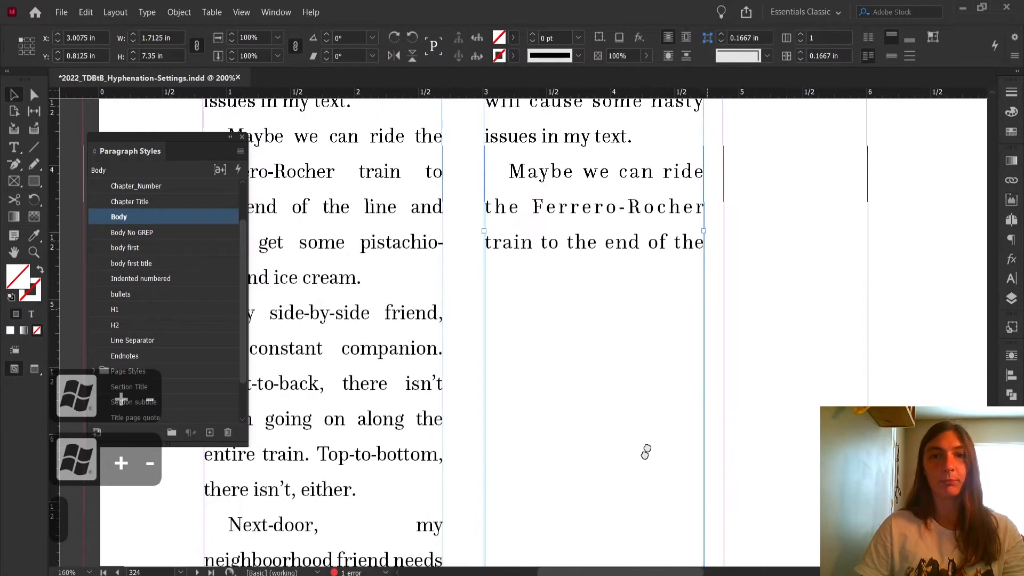
pyautogui.hotkey('ctrl', '-')
pyautogui.hotkey('ctrl', '-')
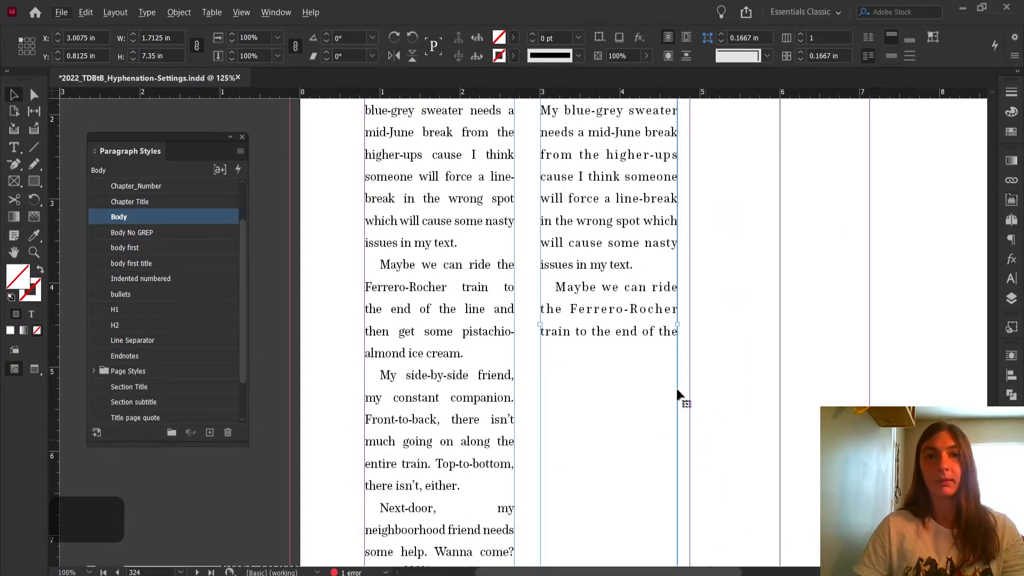
pyautogui.scroll(-3, 704, 389)
pyautogui.moveTo(677, 204); pyautogui.dragTo(691, 205)
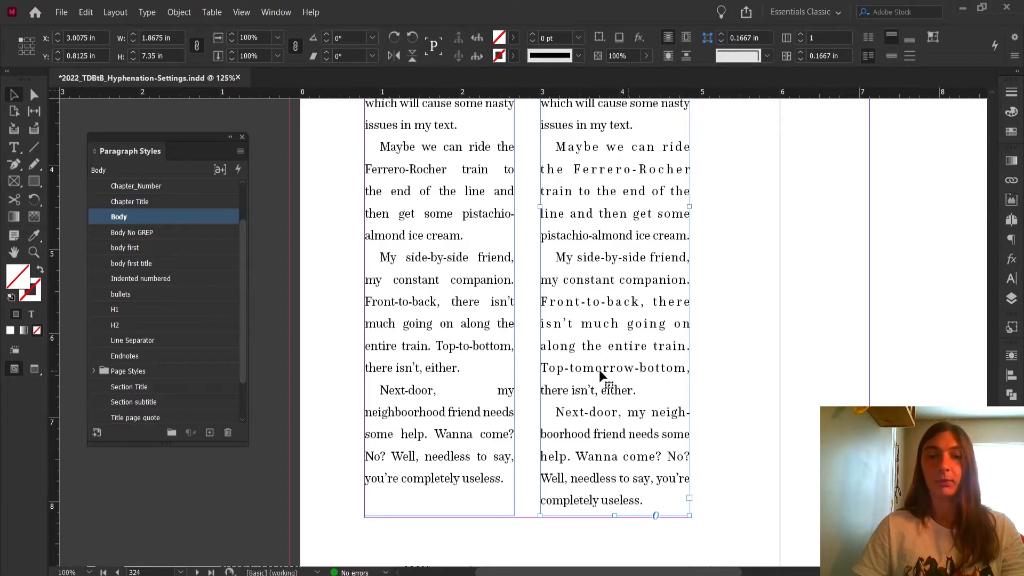
# Examine how the hyphenated compounds like Top-tomorrow-bottom and Front-to-back break in the duplicated frame.
pyautogui.doubleClick(546, 368)
pyautogui.moveTo(540, 368); pyautogui.dragTo(687, 367)
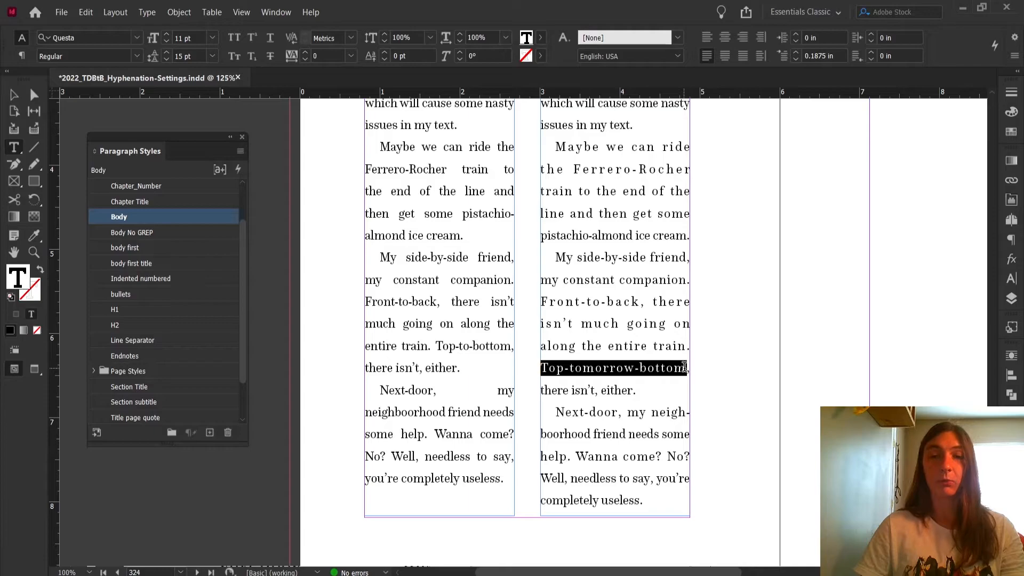
pyautogui.moveTo(541, 301); pyautogui.dragTo(645, 301)
pyautogui.scroll(3, 676, 411)
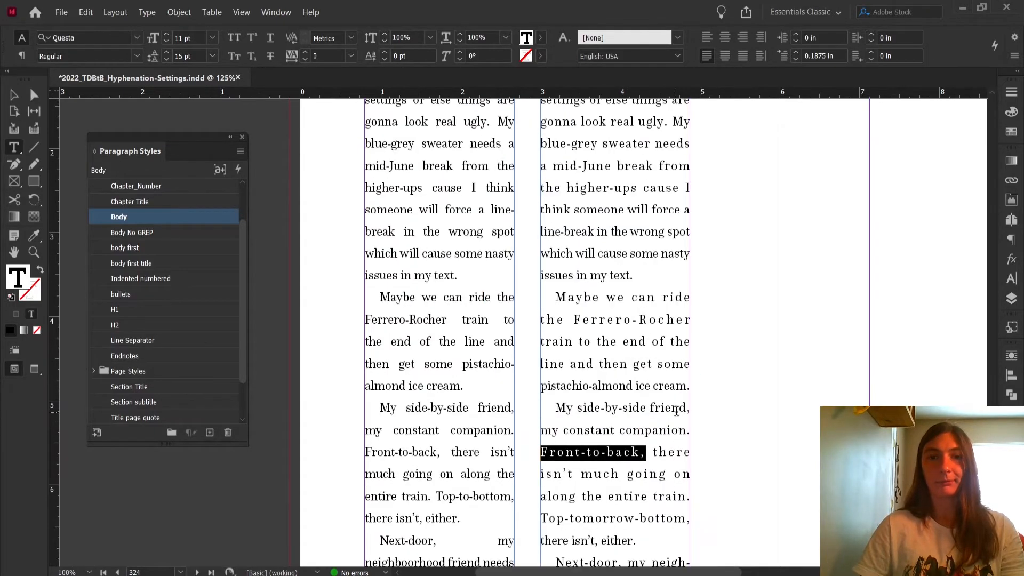
pyautogui.scroll(5, 680, 413)
pyautogui.scroll(-8, 682, 410)
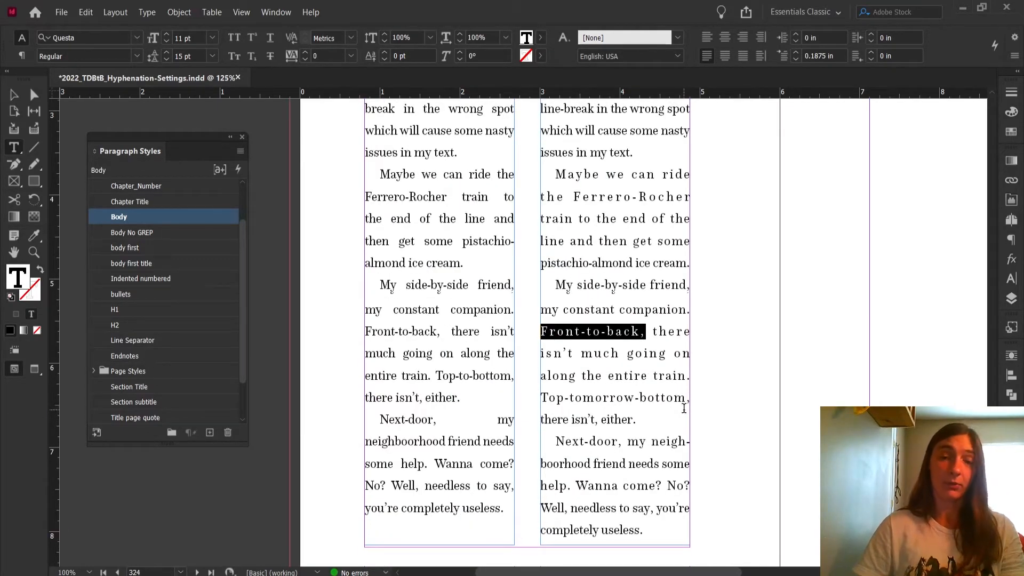
pyautogui.press('Escape')
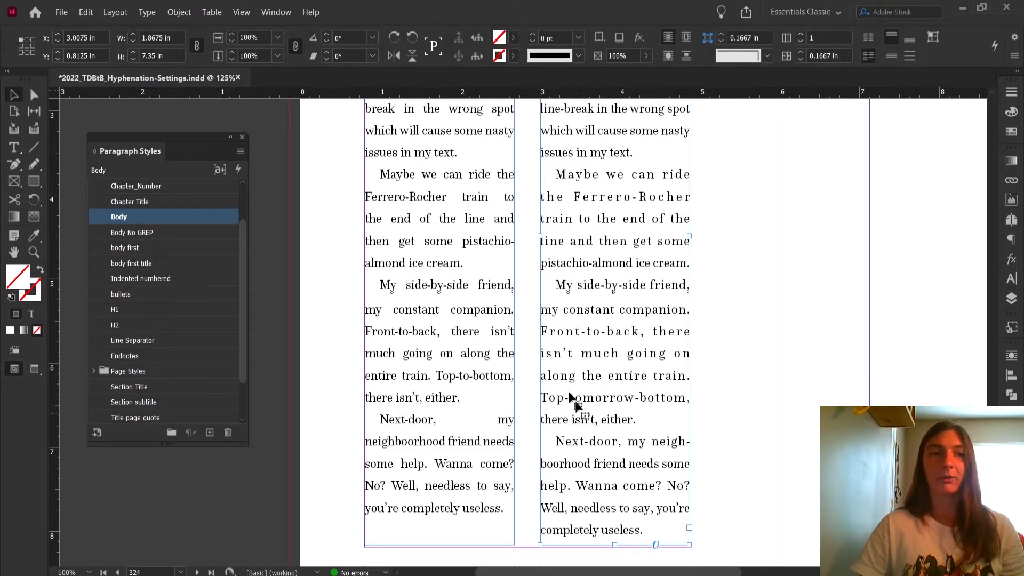
# Reapply the Body paragraph style to the duplicated frame.
pyautogui.click(177, 219)
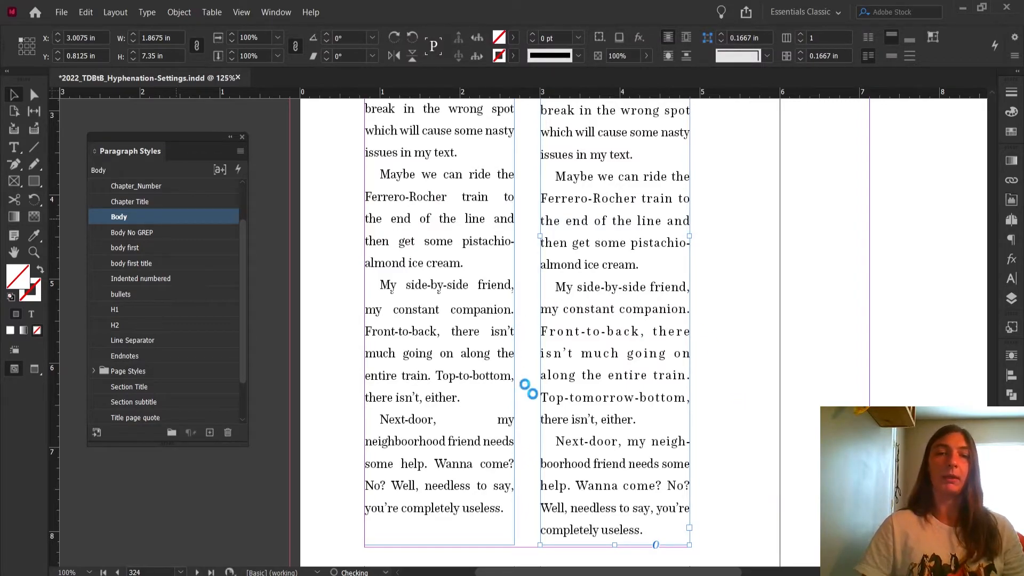
pyautogui.click(712, 358)
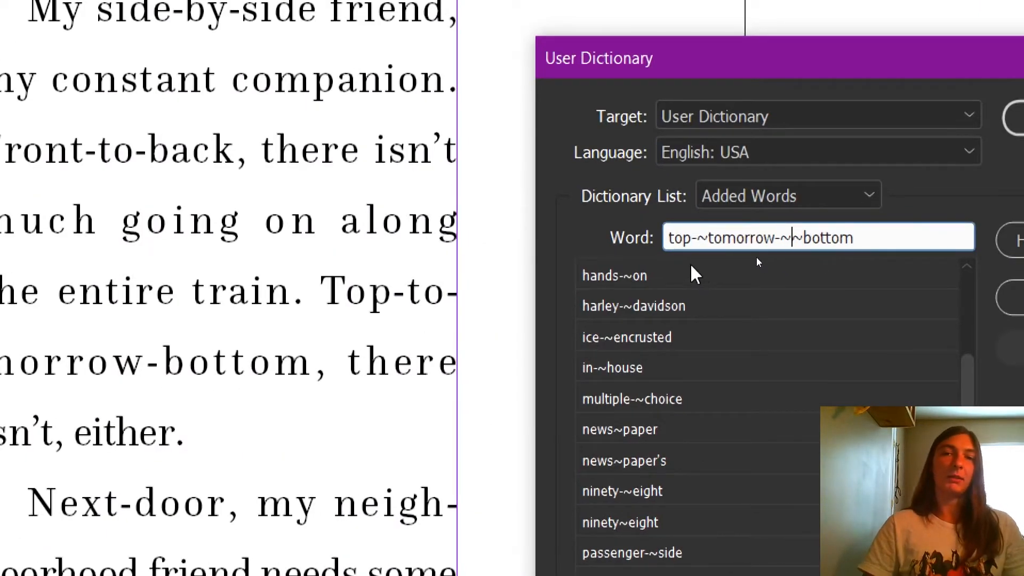
# Edit the User Dictionary word entry to top-~tomorrow-~~bottom and scroll through the added words list.
pyautogui.moveTo(699, 234); pyautogui.dragTo(715, 236)
pyautogui.click(692, 234)
pyautogui.click(765, 234)
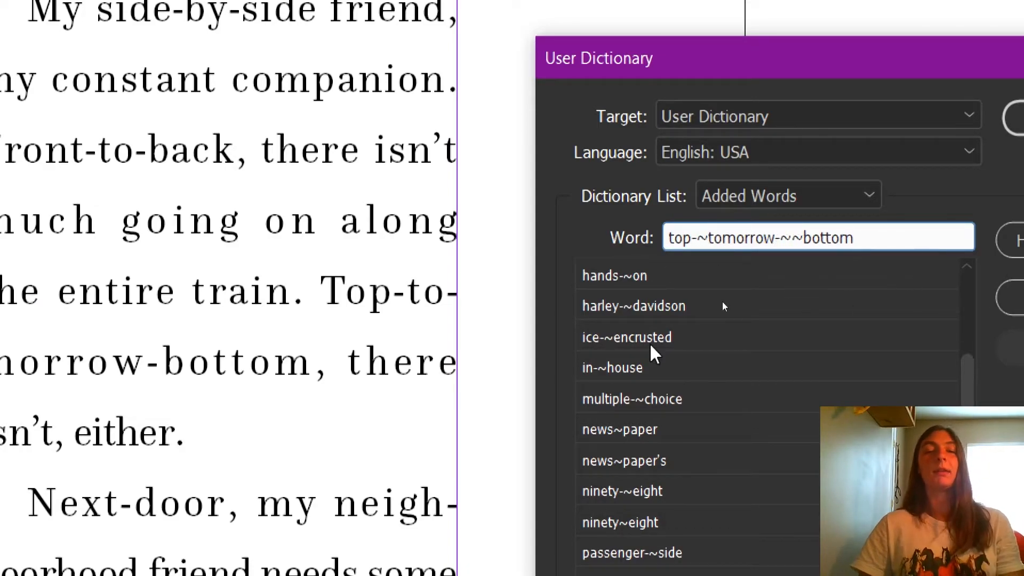
pyautogui.scroll(-2, 652, 349)
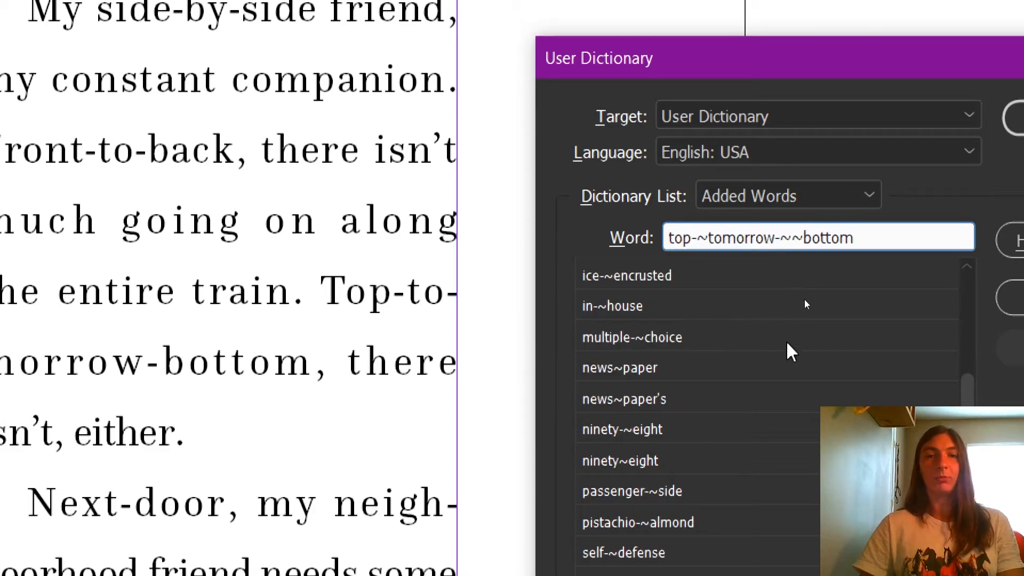
pyautogui.scroll(5, 806, 304)
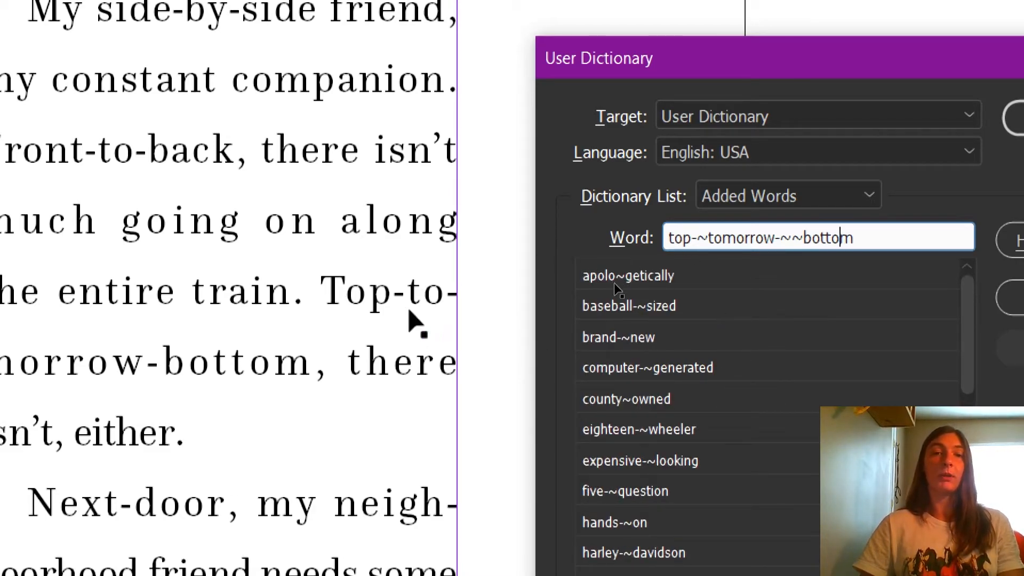
pyautogui.click(590, 197)
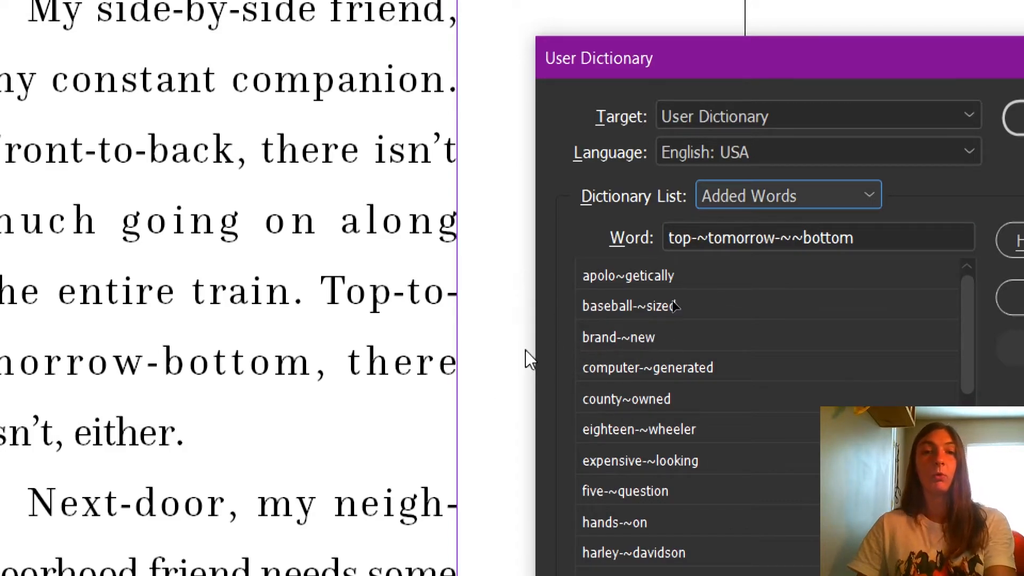
pyautogui.scroll(-1, 525, 350)
pyautogui.press('super')
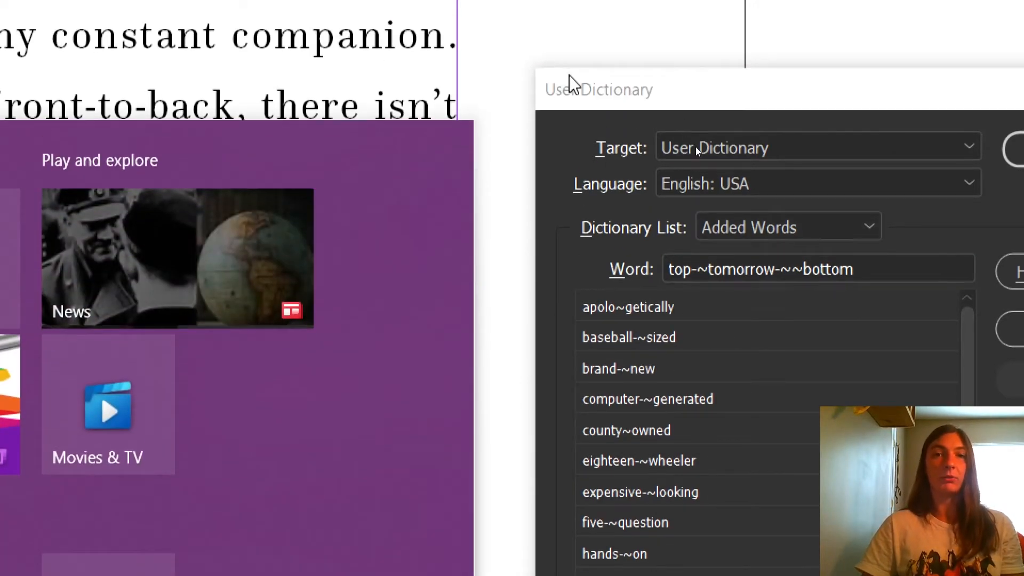
pyautogui.click(568, 43)
pyautogui.moveTo(670, 62); pyautogui.dragTo(451, 126)
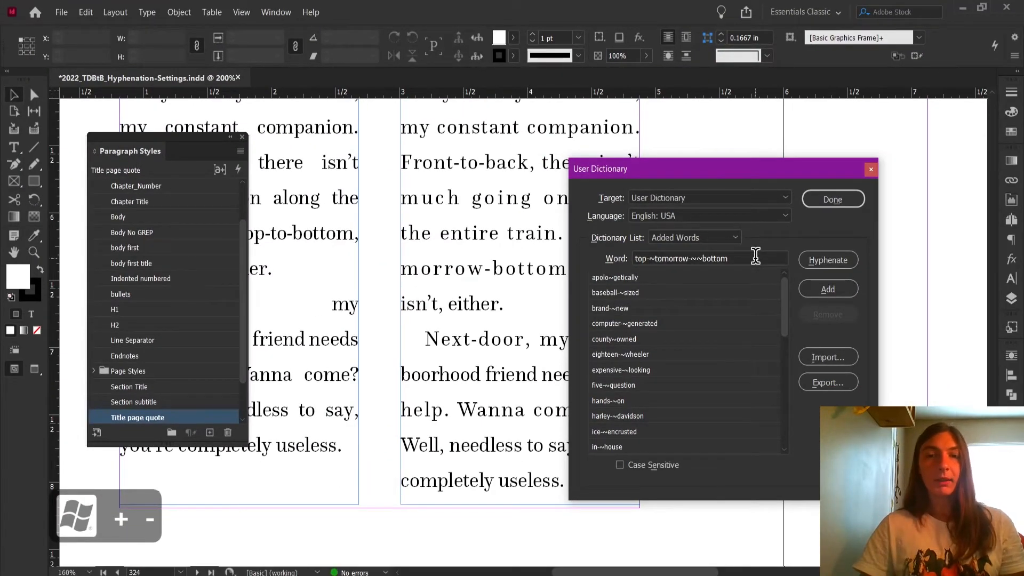
# Add the word blue-~grey to the user dictionary.
pyautogui.moveTo(686, 298); pyautogui.dragTo(621, 301)
pyautogui.moveTo(721, 261); pyautogui.dragTo(633, 281)
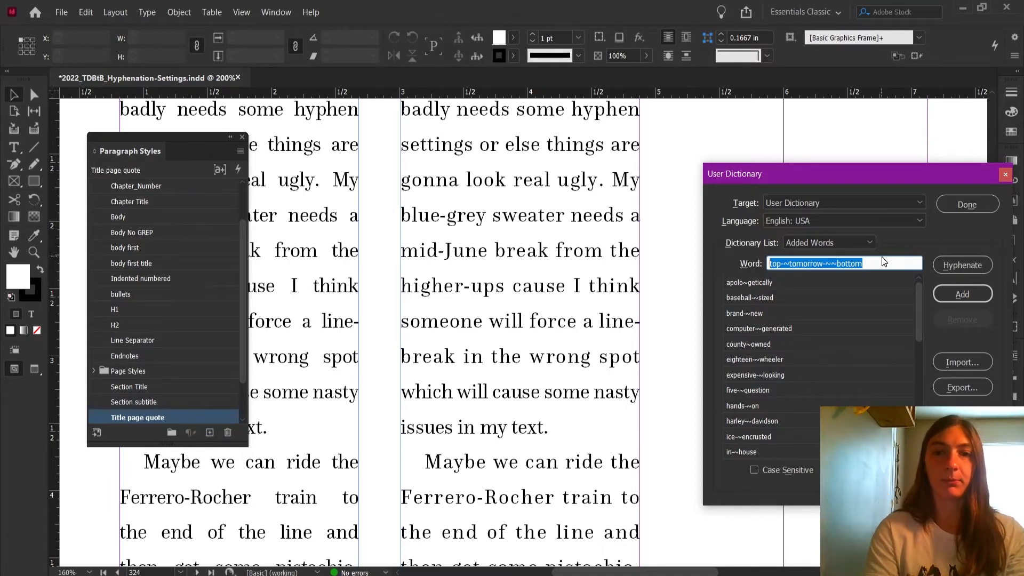
pyautogui.write('blue')
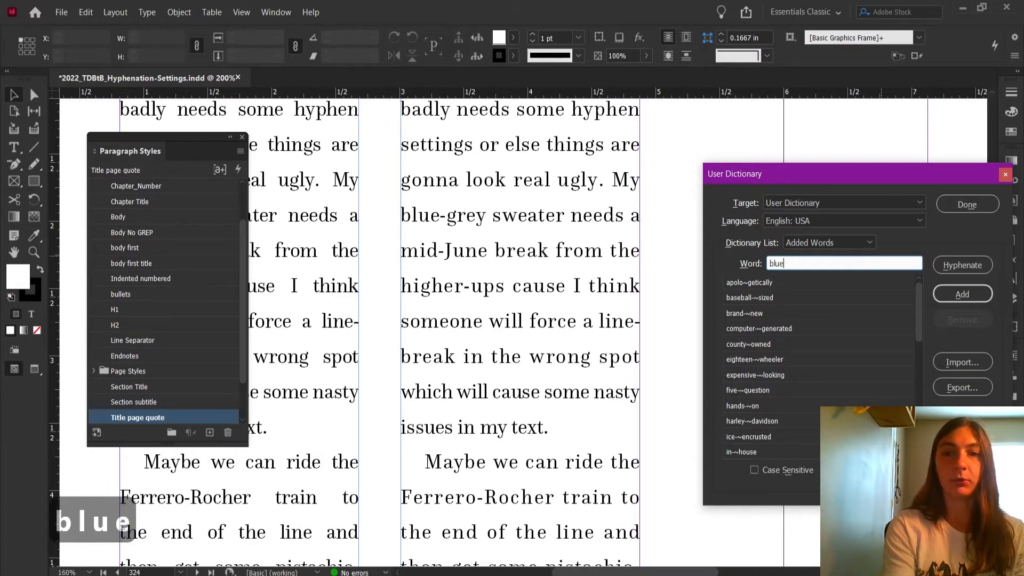
pyautogui.write('-~')
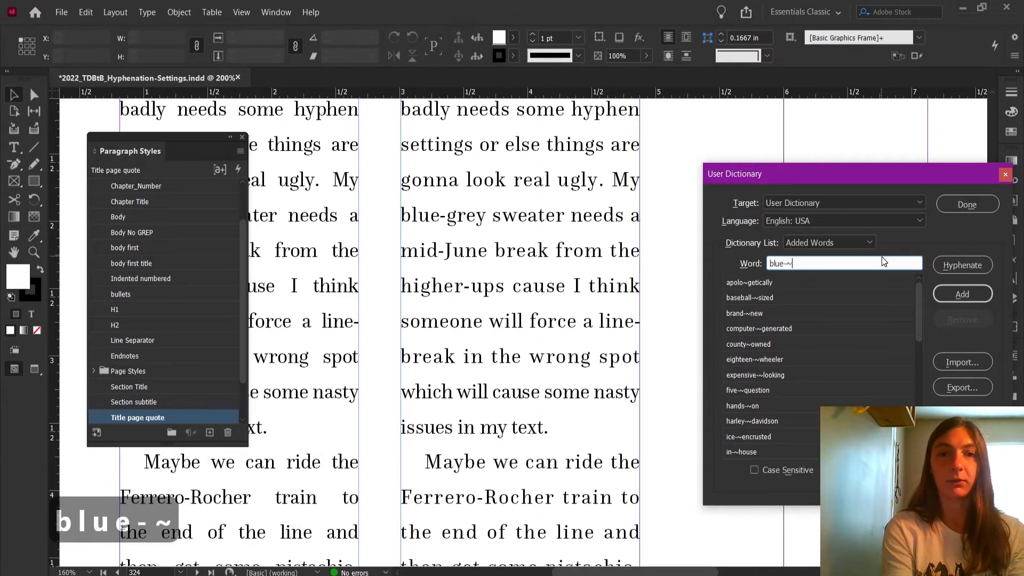
pyautogui.write('grey')
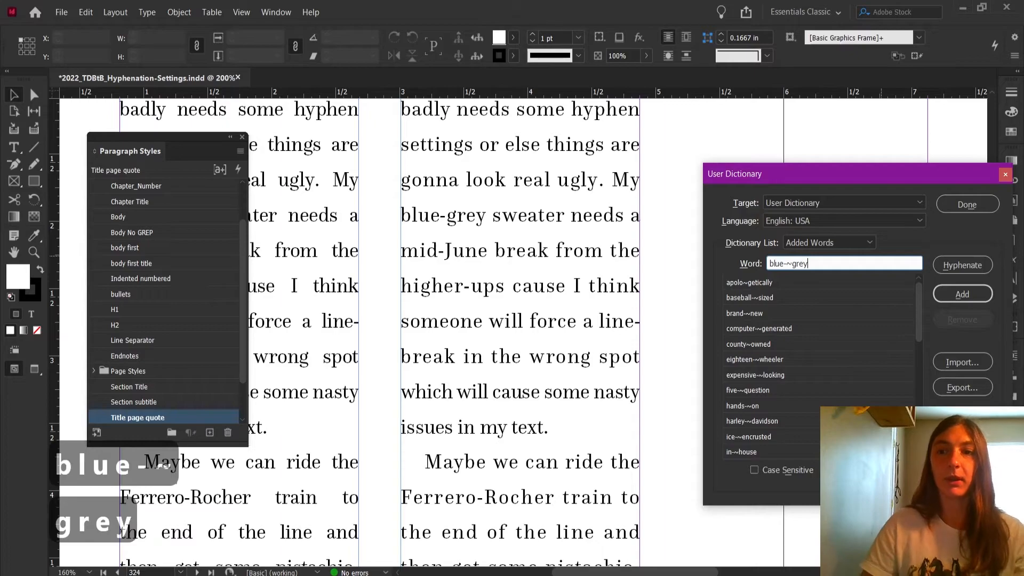
pyautogui.click(960, 294)
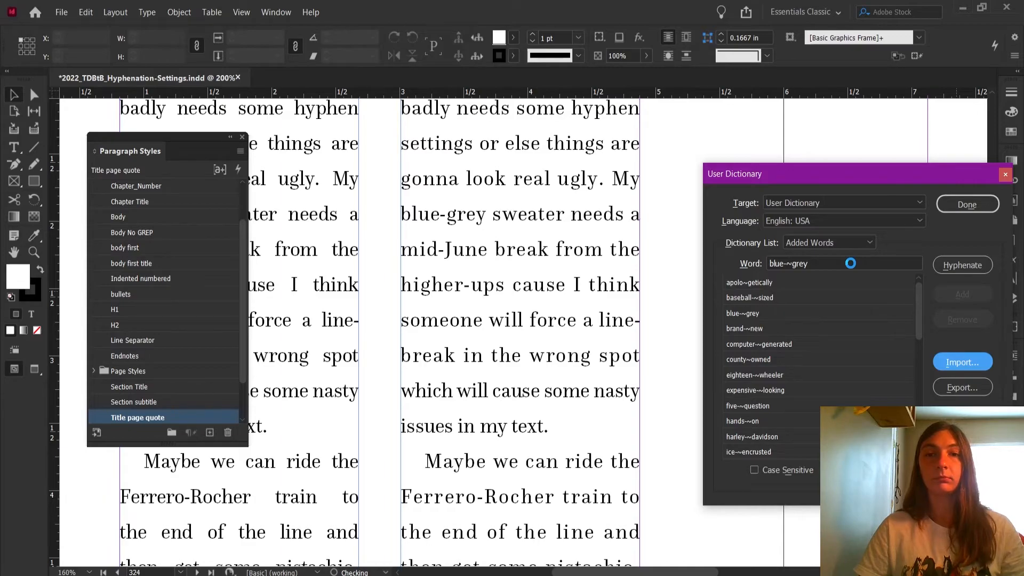
# Add the word mid-~June to the user dictionary and close the dialog.
pyautogui.click(852, 265)
pyautogui.hotkey('ctrl', 'a')
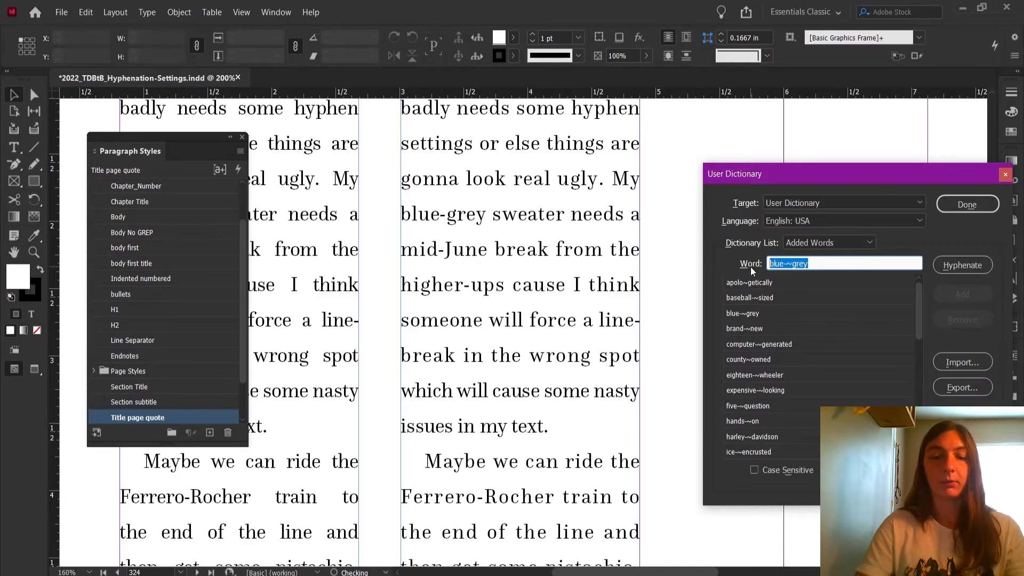
pyautogui.write('mid-')
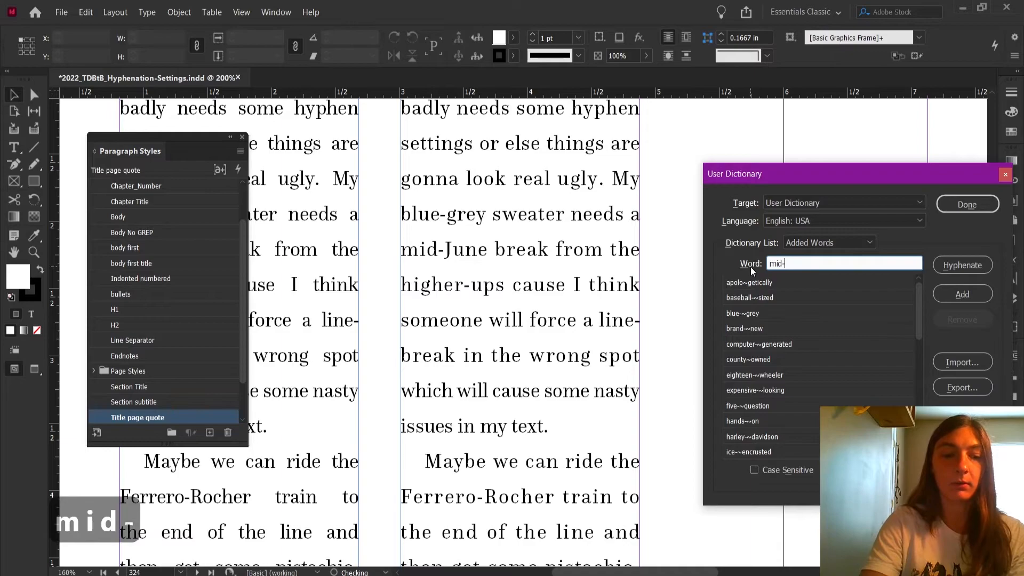
pyautogui.write('~June')
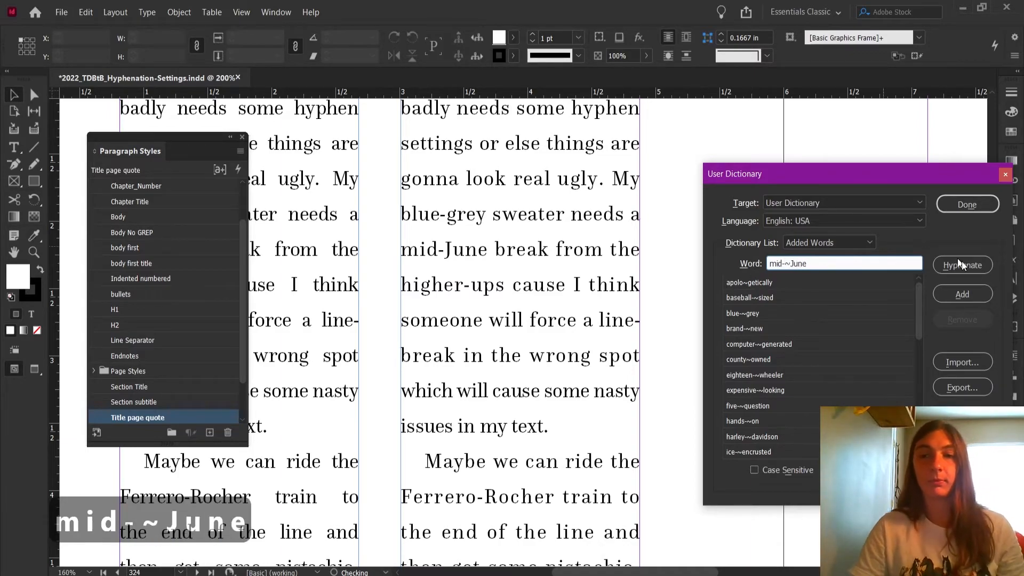
pyautogui.click(952, 294)
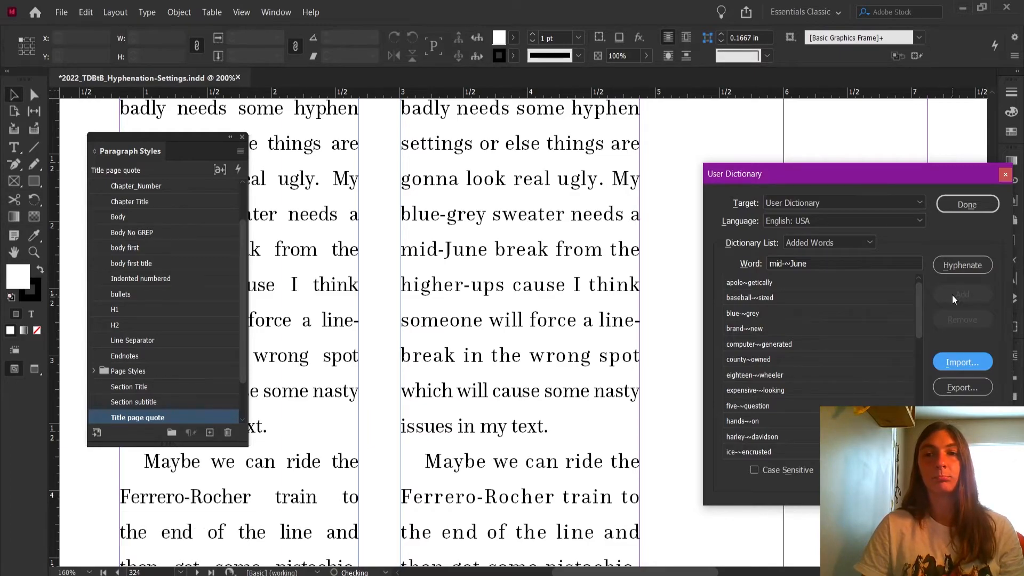
pyautogui.click(960, 206)
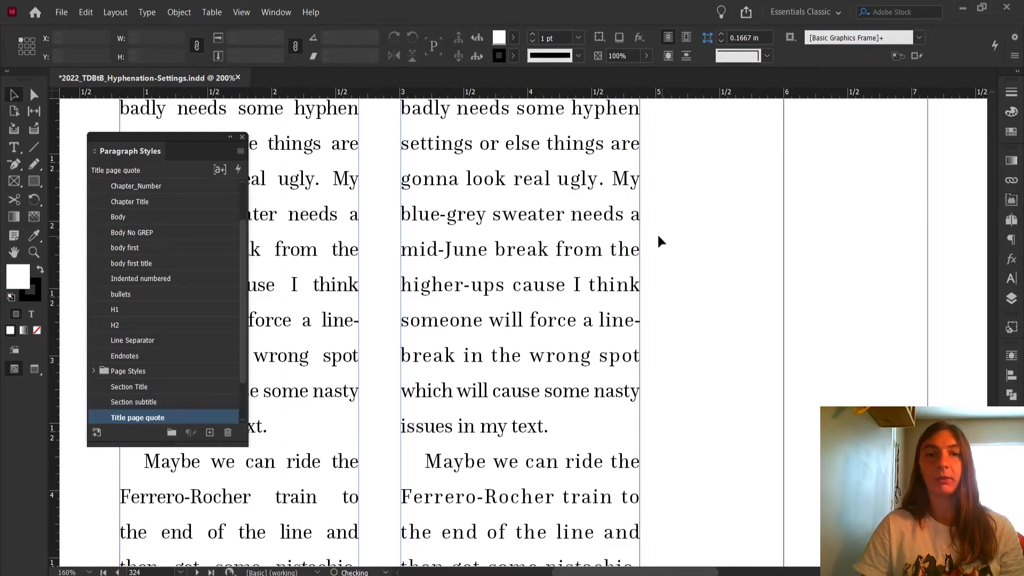
# Narrow the duplicated text frame to about 1.57 in wide to test the new breaks.
pyautogui.click(636, 281)
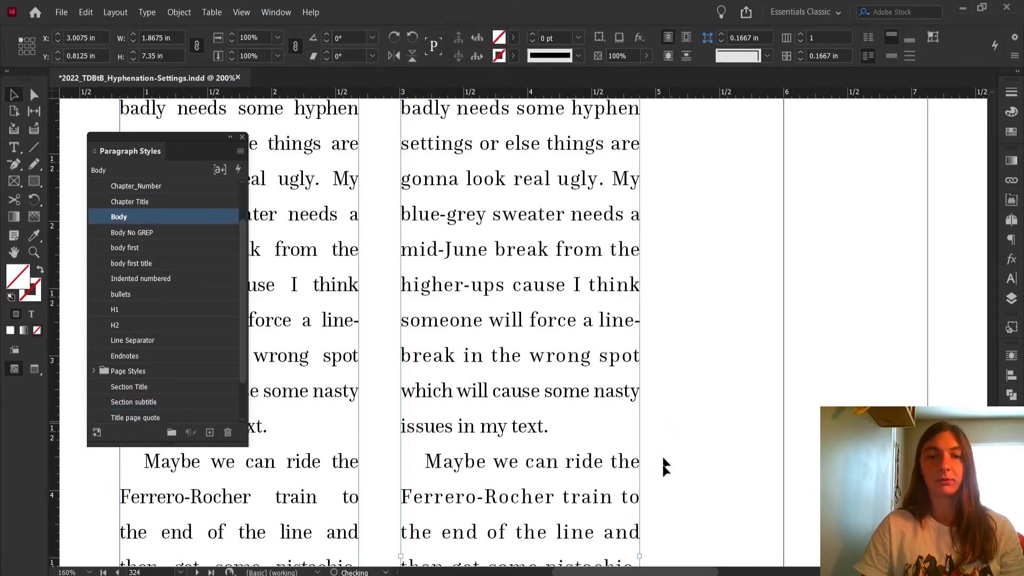
pyautogui.moveTo(637, 556); pyautogui.dragTo(602, 556)
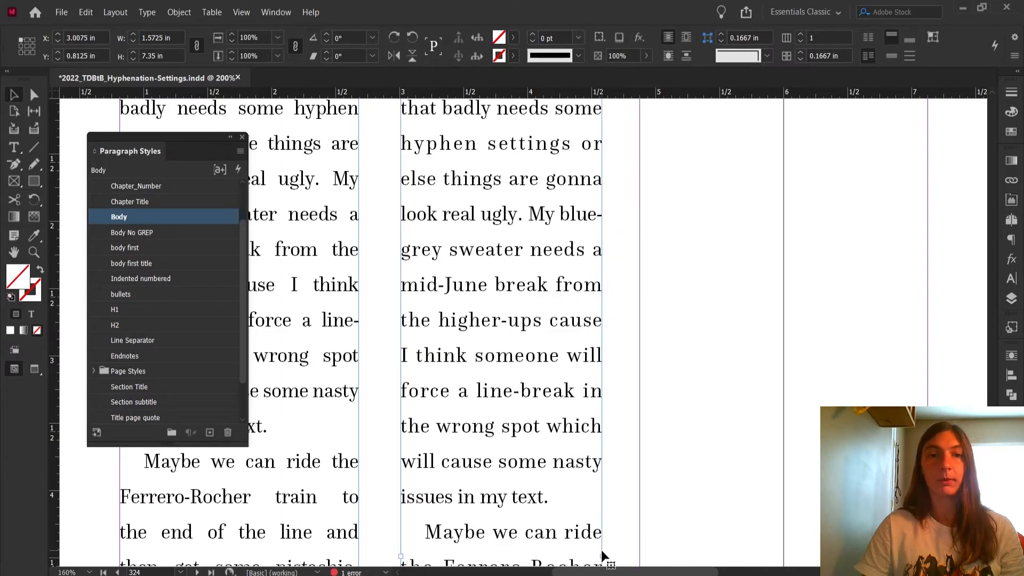
pyautogui.doubleClick(595, 213)
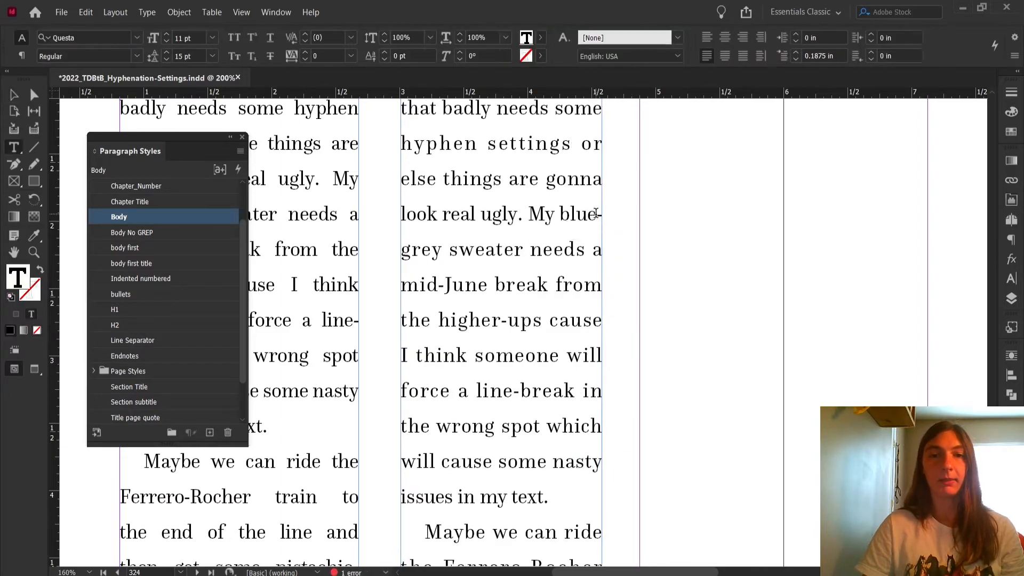
# Deselect the text and inspect the line breaks and spacing of both narrow justified frames at several zoom levels.
pyautogui.click(580, 217)
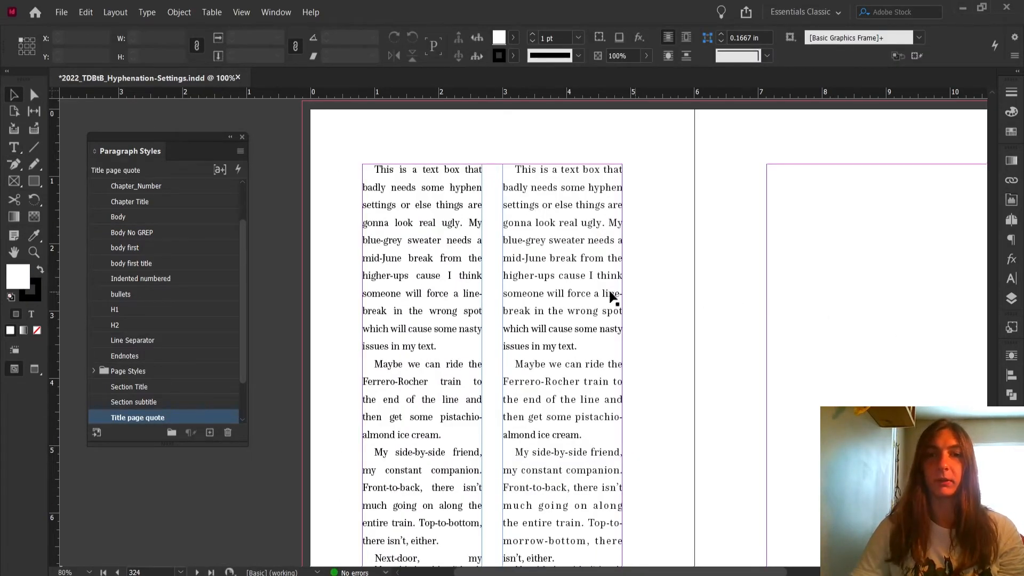
pyautogui.scroll(-2, 615, 294)
pyautogui.scroll(-1, 615, 294)
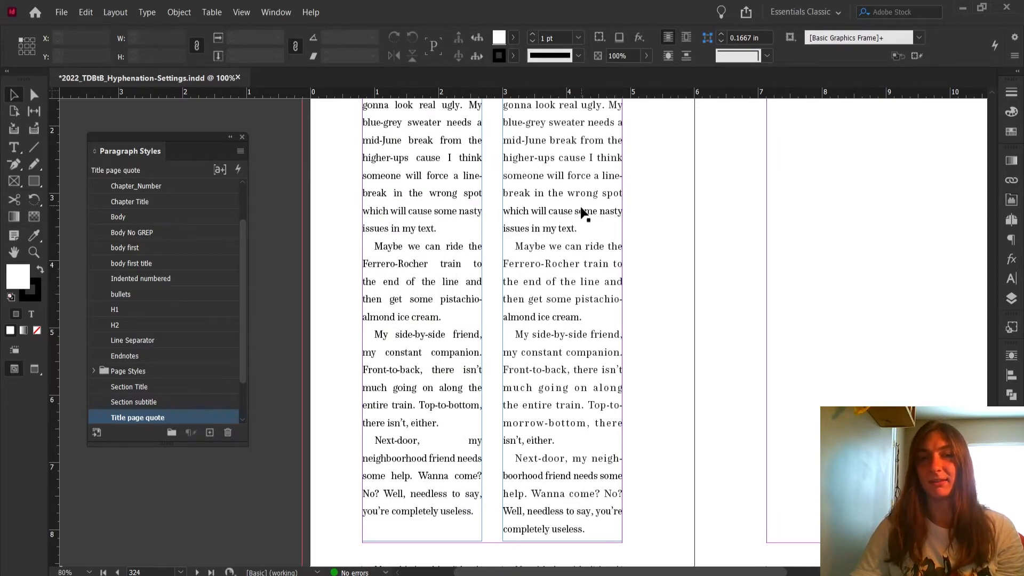
pyautogui.scroll(1, 656, 253)
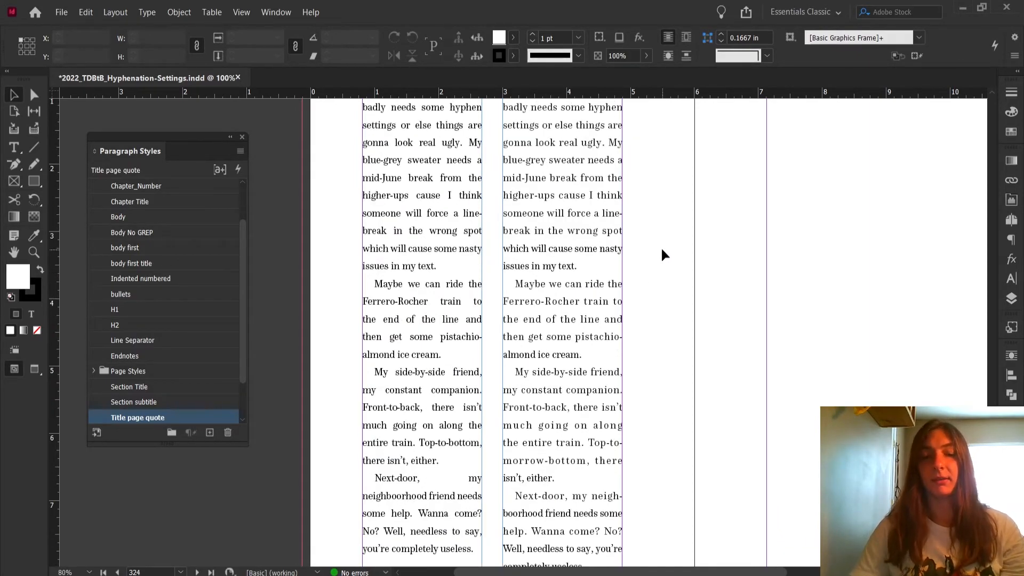
pyautogui.scroll(2, 656, 224)
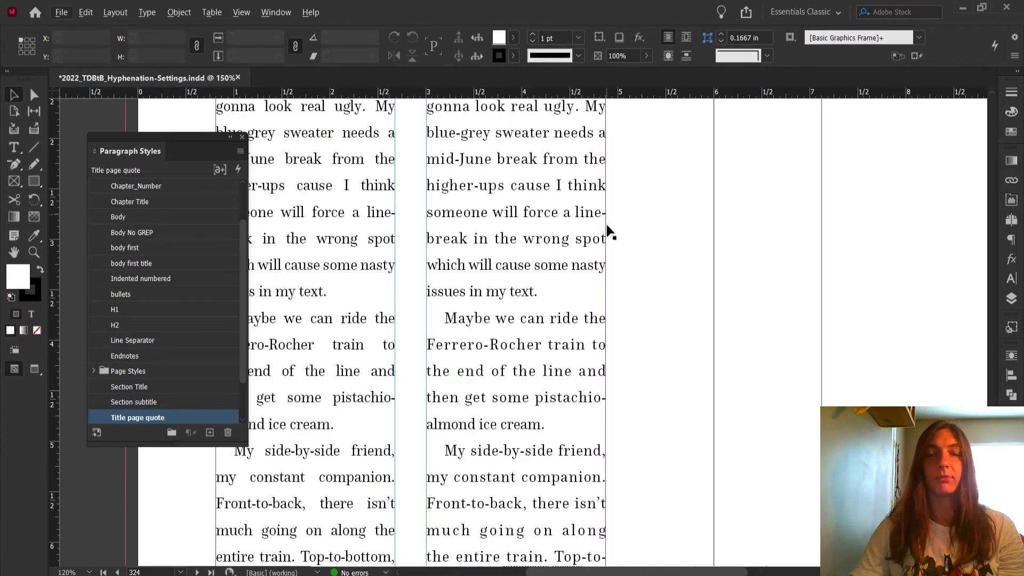
pyautogui.scroll(-2, 607, 294)
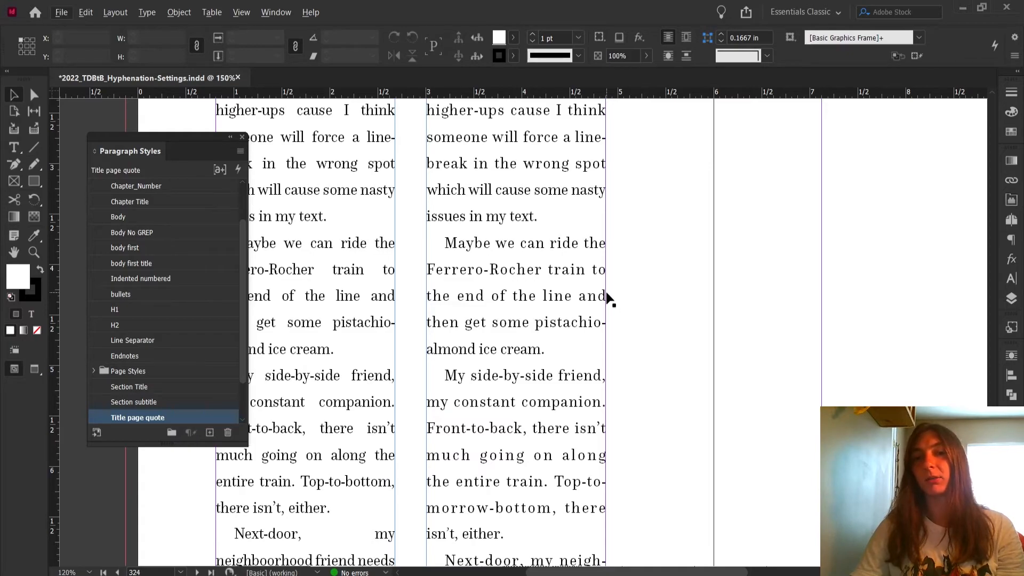
pyautogui.scroll(-1, 608, 299)
pyautogui.hotkey('ctrl', '2')
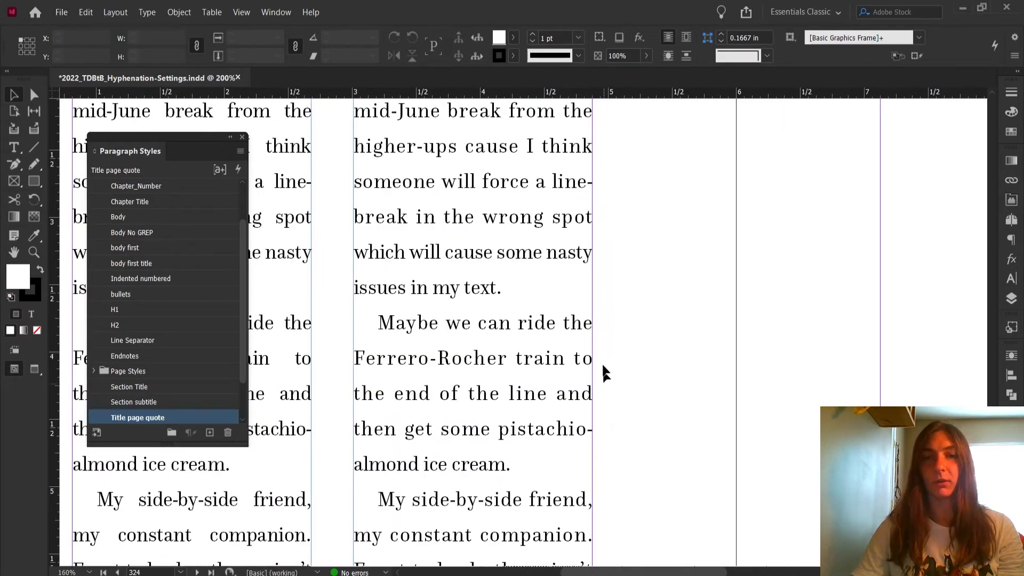
pyautogui.hotkey('ctrl', '-')
pyautogui.hotkey('ctrl', '-')
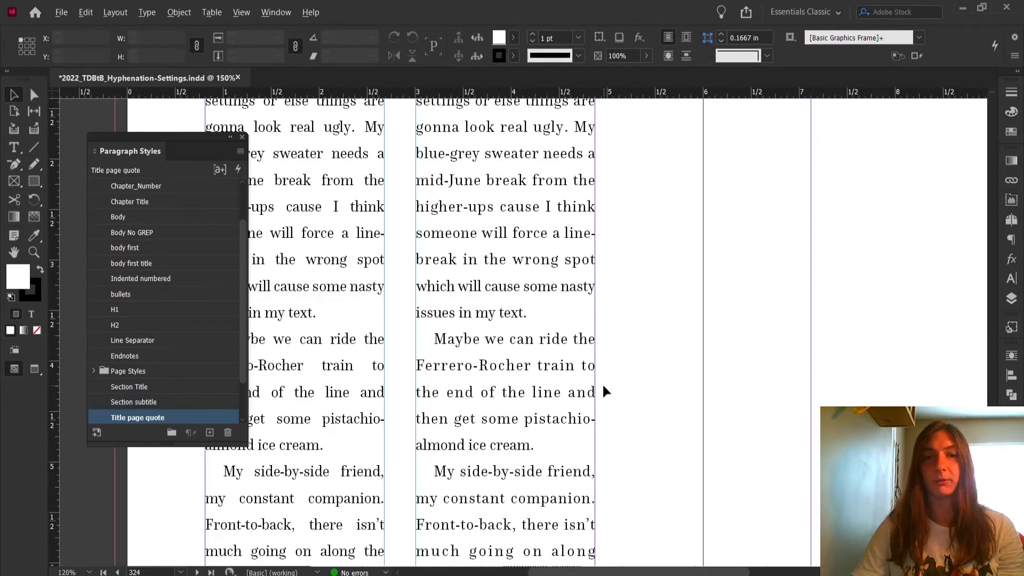
pyautogui.hotkey('ctrl', '-')
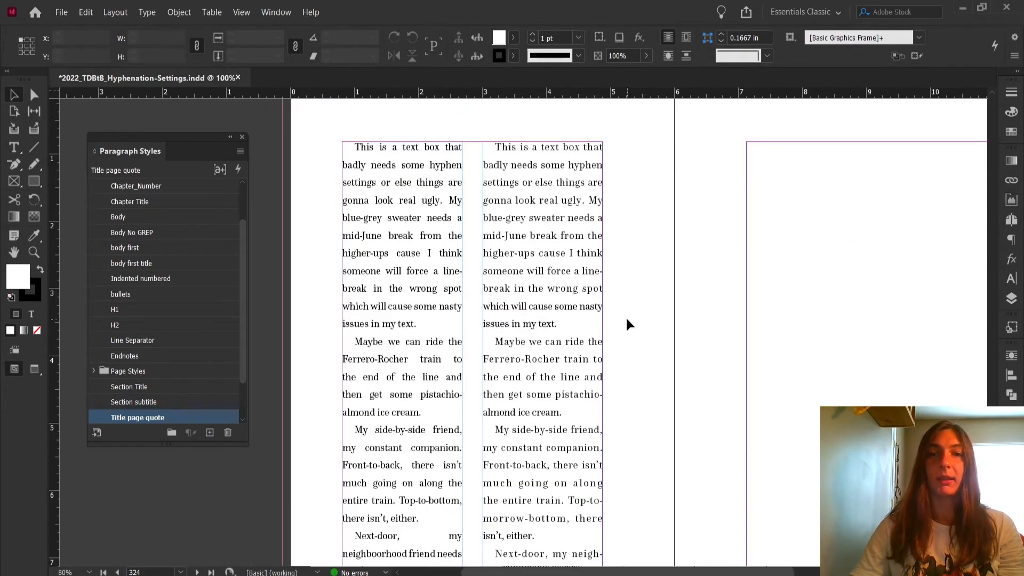
# Select the duplicated text frame and turn on Optical Margin Alignment for its story.
pyautogui.click(512, 267)
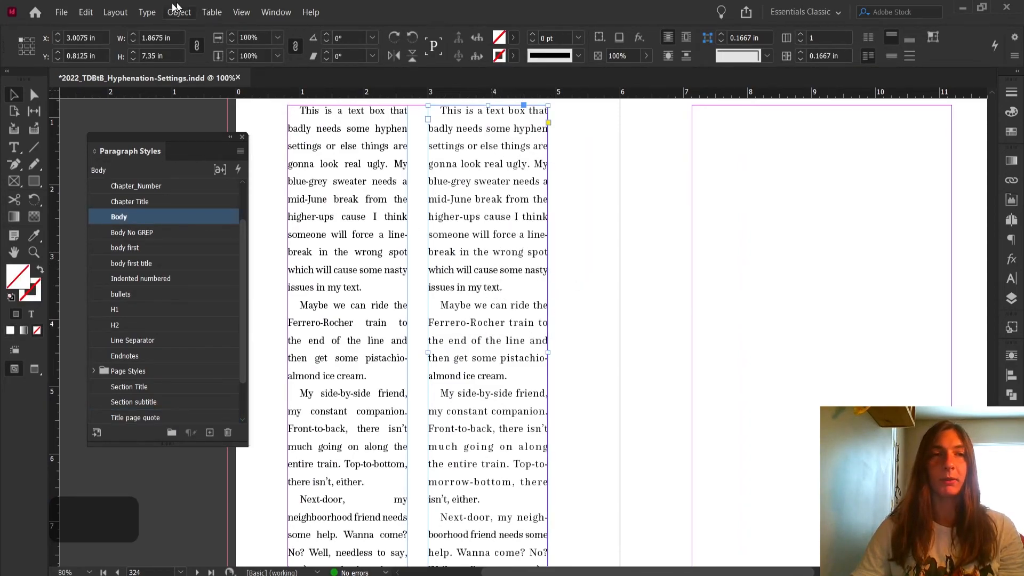
pyautogui.click(147, 12)
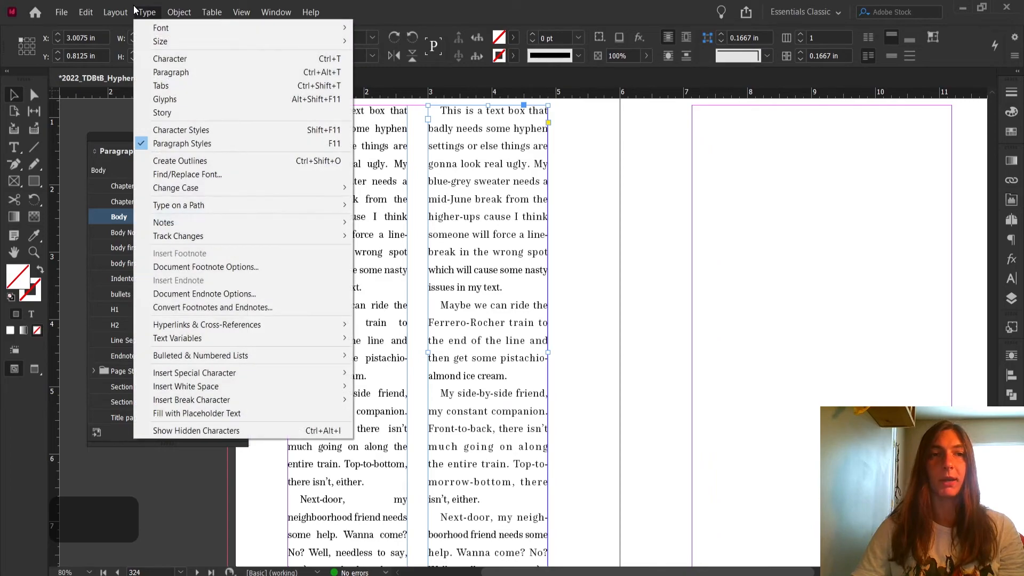
pyautogui.click(162, 112)
pyautogui.moveTo(516, 150); pyautogui.dragTo(733, 136)
pyautogui.click(679, 166)
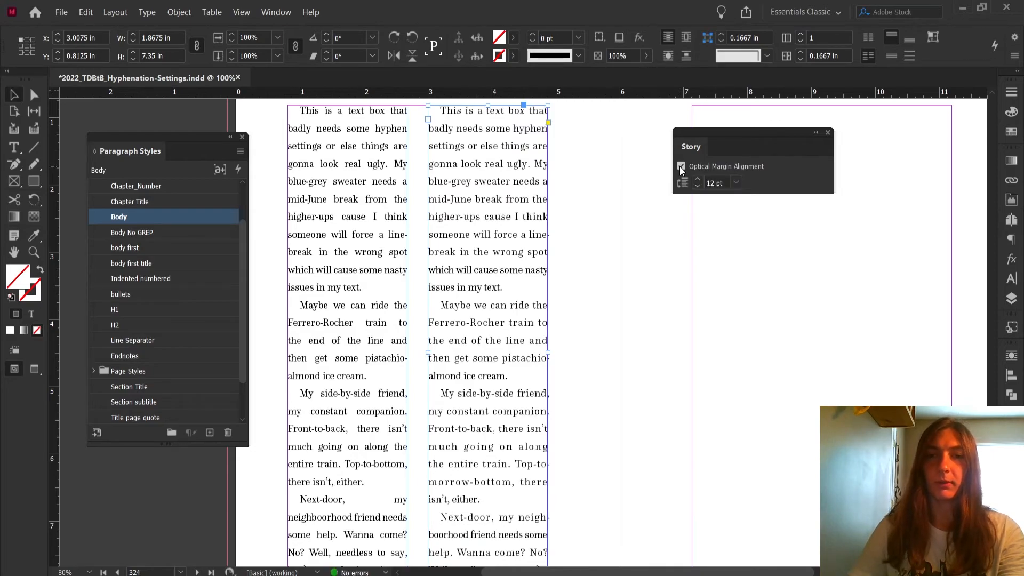
pyautogui.click(680, 166)
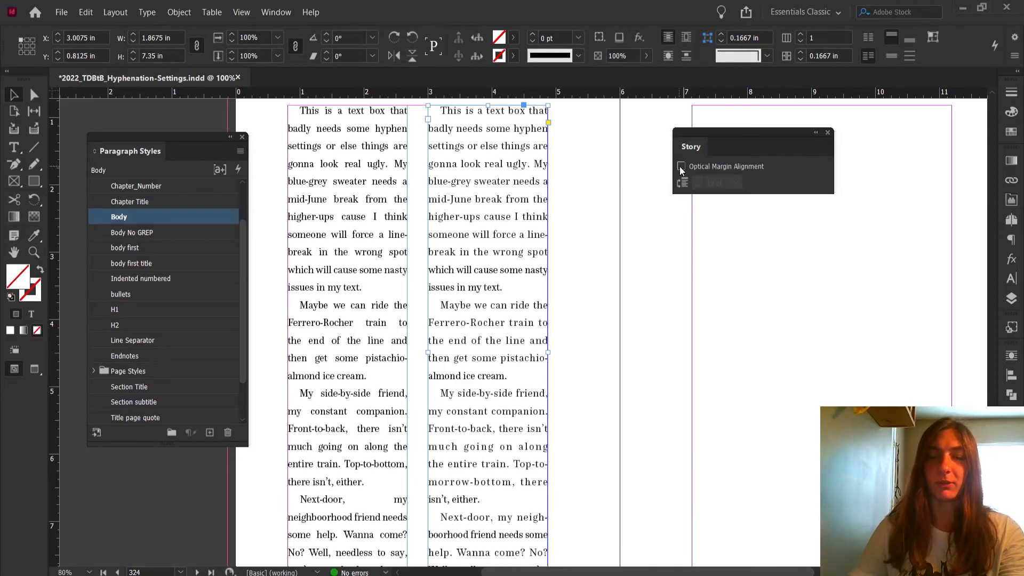
pyautogui.click(680, 166)
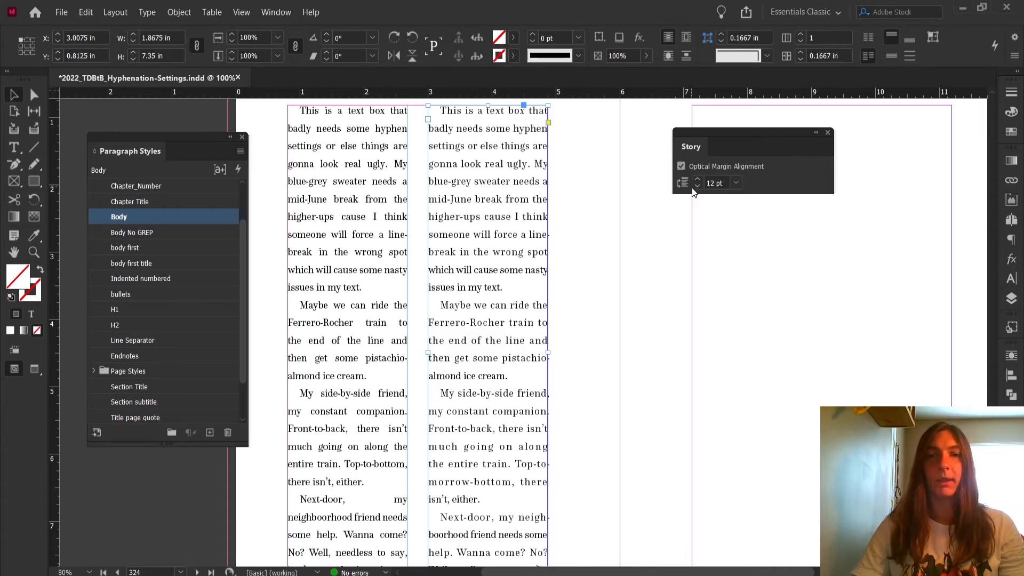
# Set the Optical Margin Alignment size to 15 pt.
pyautogui.click(693, 185)
pyautogui.click(693, 184)
pyautogui.click(693, 184)
pyautogui.click(693, 185)
pyautogui.click(695, 181)
pyautogui.click(695, 182)
pyautogui.click(695, 181)
pyautogui.click(695, 181)
pyautogui.click(695, 181)
pyautogui.click(695, 181)
pyautogui.click(695, 181)
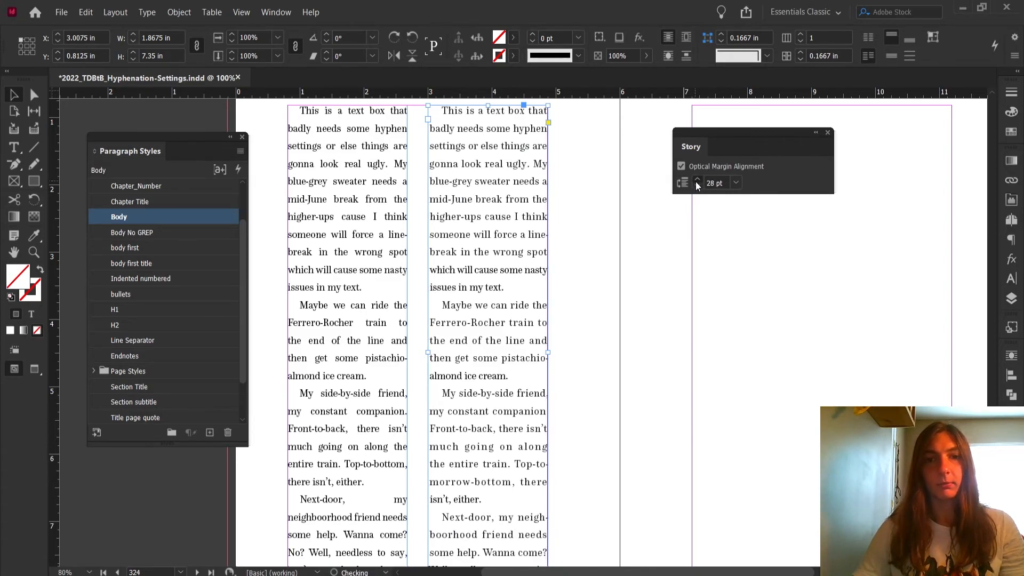
pyautogui.click(696, 186)
pyautogui.click(696, 186)
pyautogui.click(697, 187)
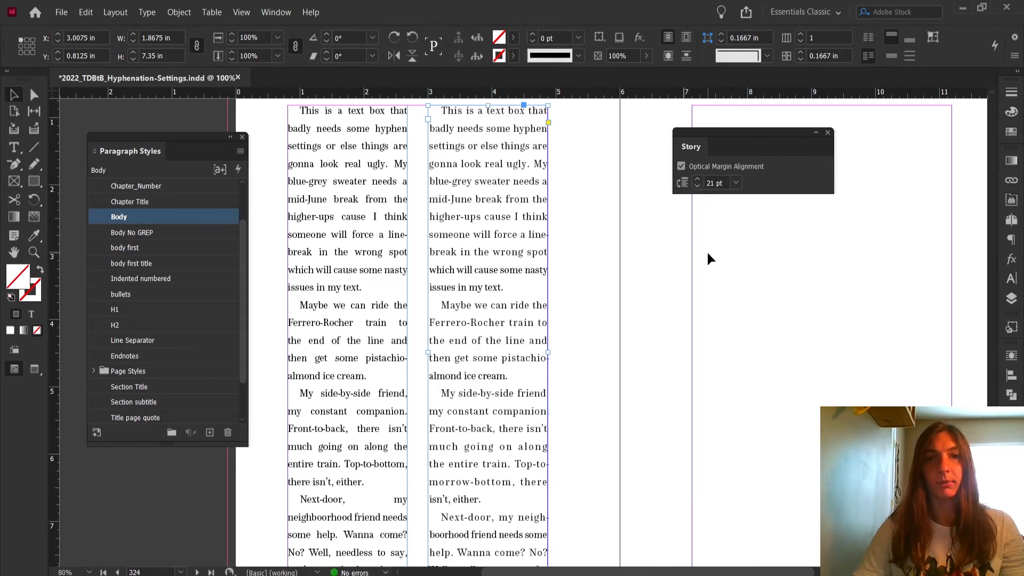
pyautogui.click(696, 186)
pyautogui.click(696, 186)
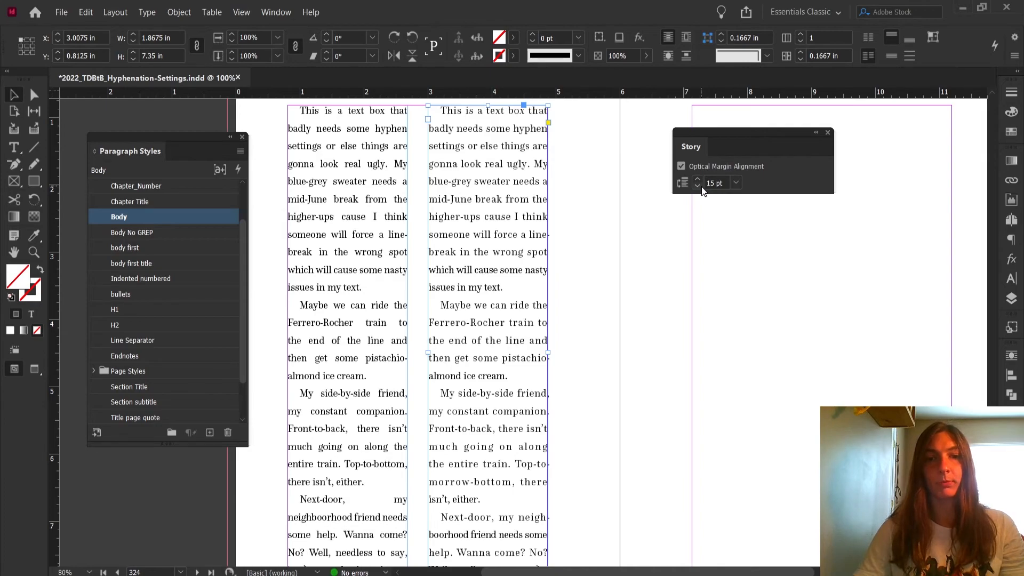
# Toggle Optical Margin Alignment off and on to compare its effect on the frame's edges.
pyautogui.click(682, 169)
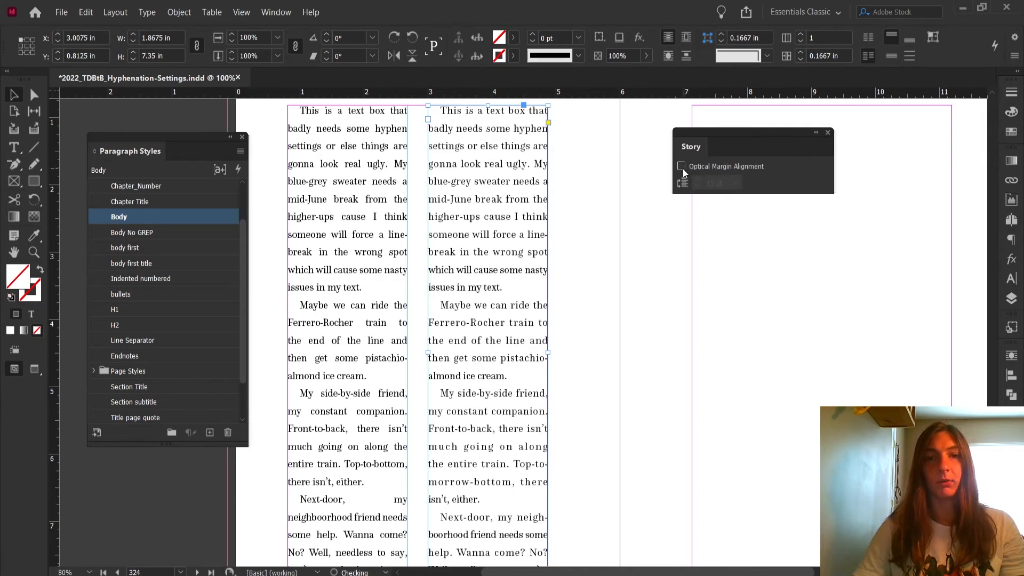
pyautogui.click(683, 169)
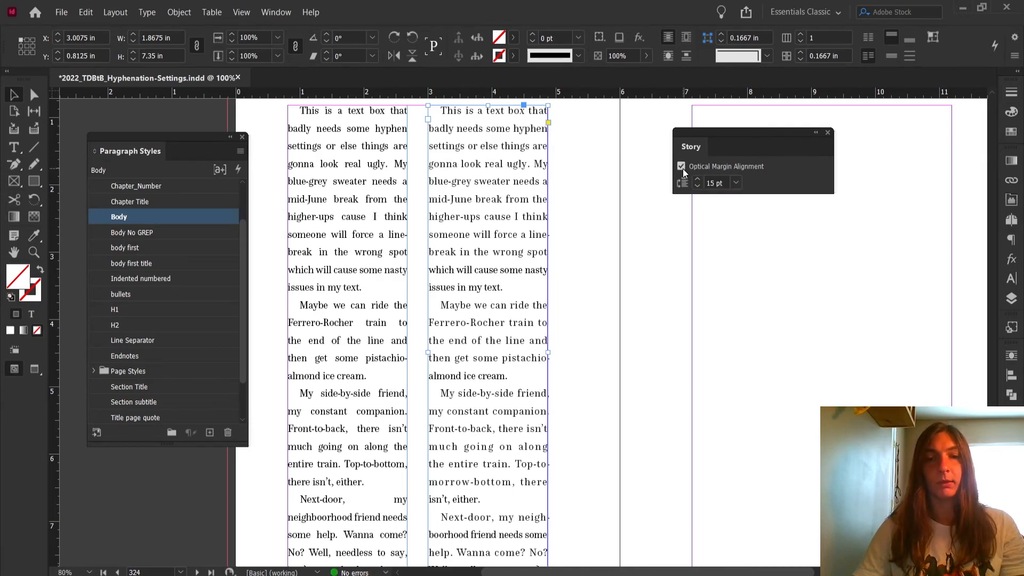
pyautogui.click(682, 169)
pyautogui.click(683, 168)
pyautogui.click(682, 169)
pyautogui.click(682, 169)
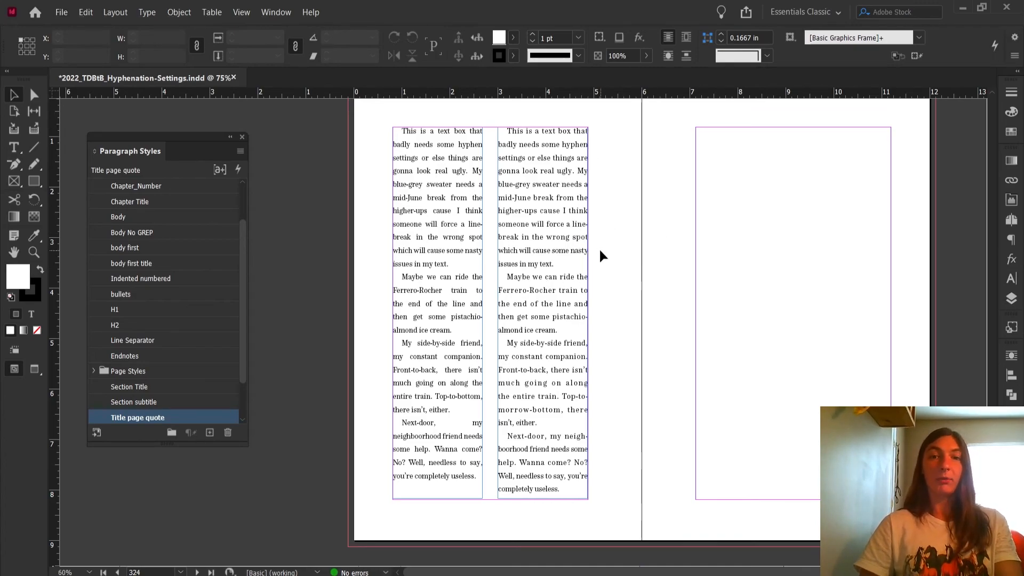
pyautogui.hotkey('ctrl', '=')
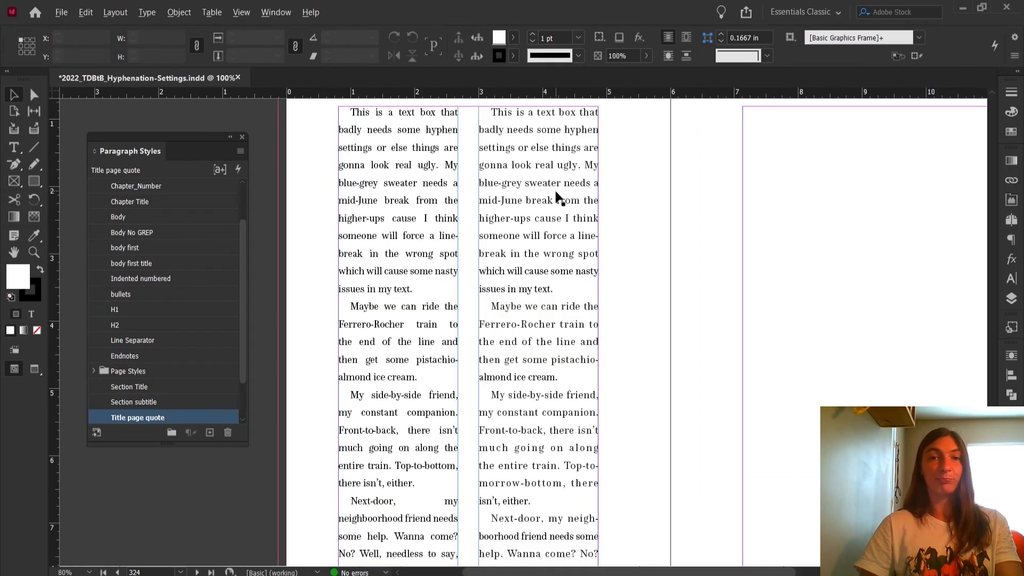